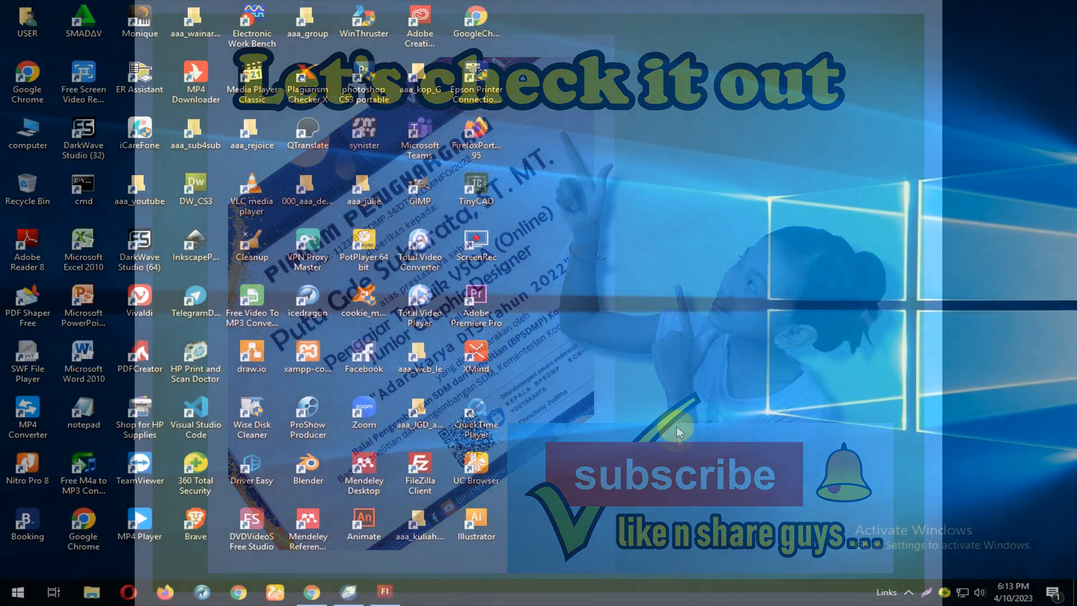
Step: Switch to CorelDRAW and create a folder named button inside 0000_00PBL while exporting the selected grey play button
left_click(364, 586)
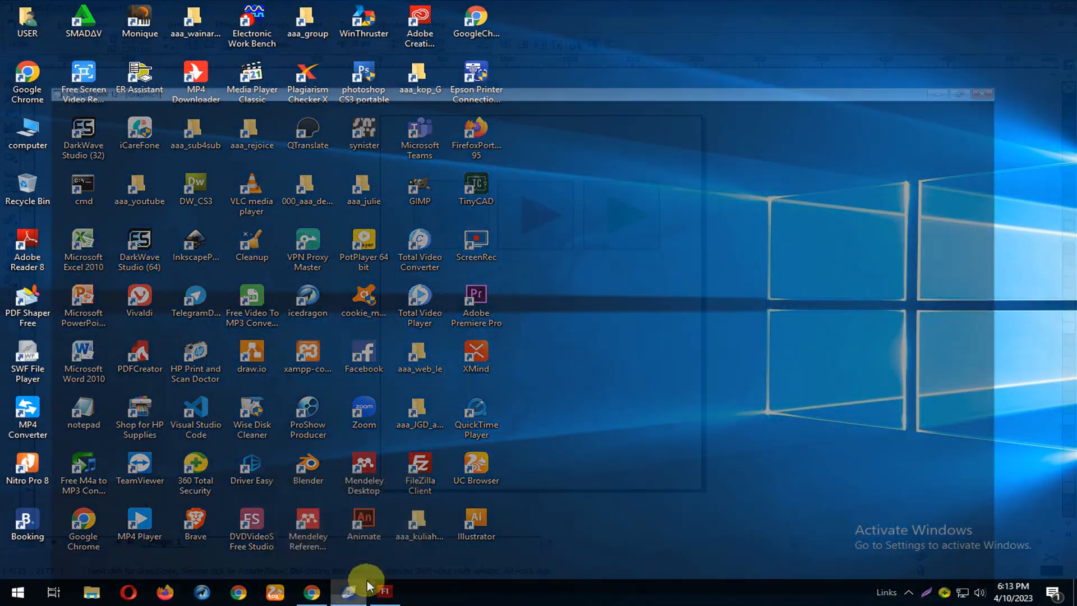
left_click_drag(395, 162, 506, 277)
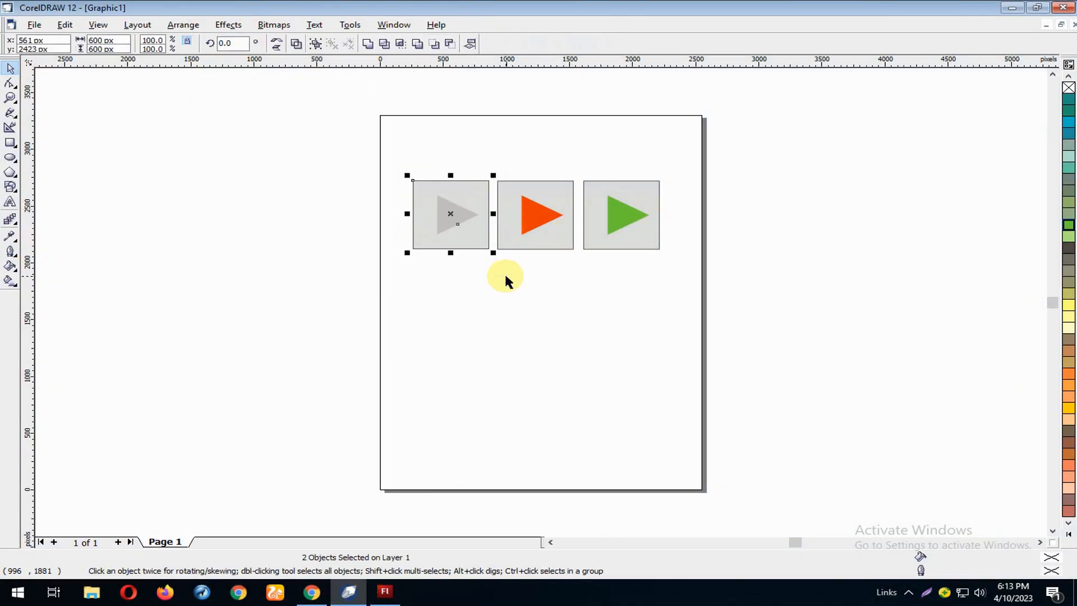
key("ctrl+e")
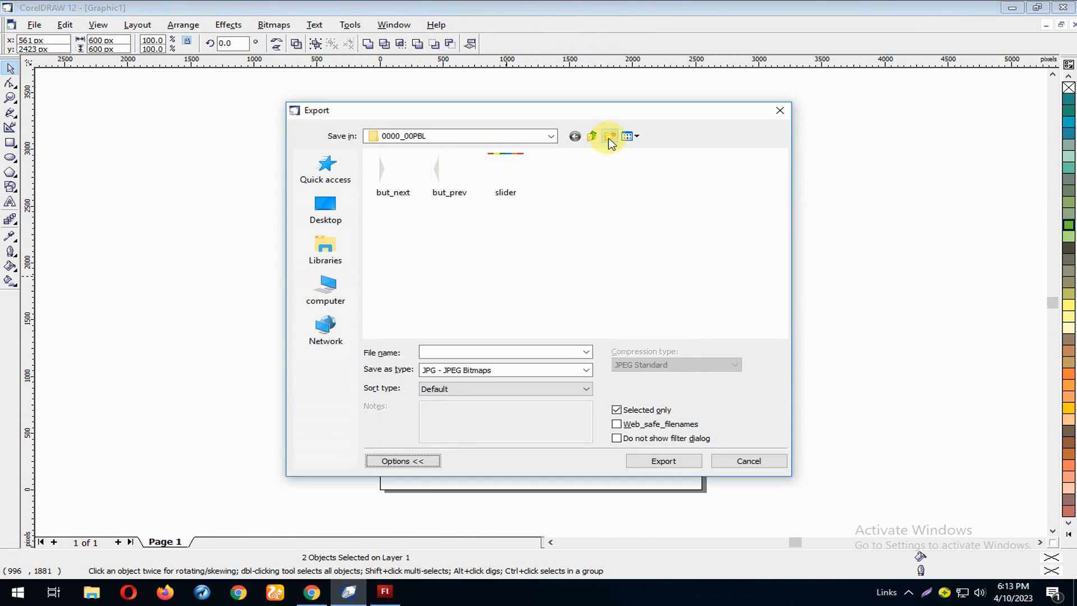
left_click(609, 136)
type("button")
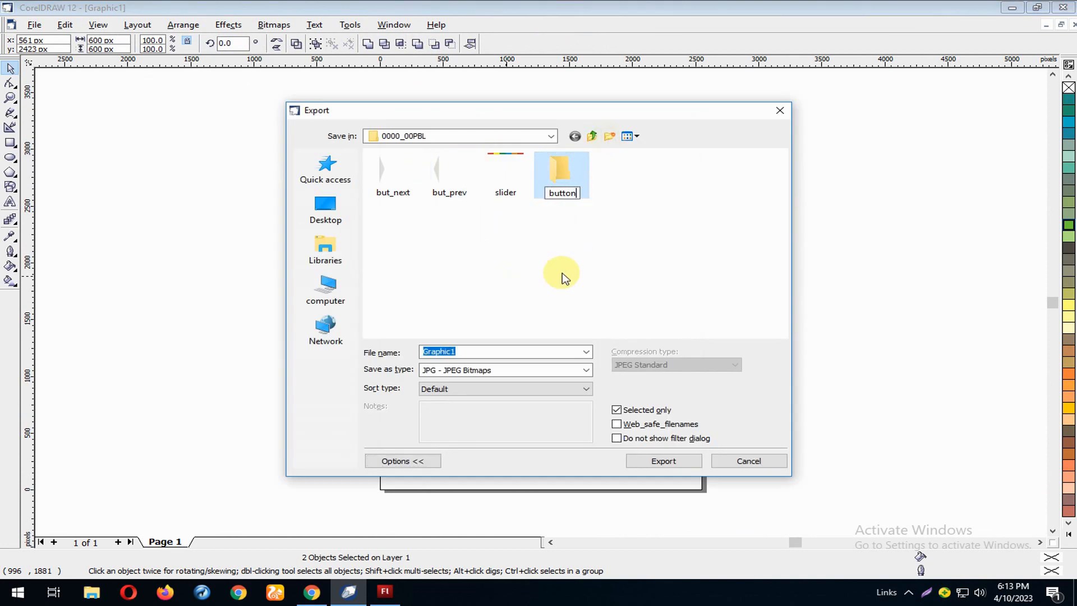
key("Return")
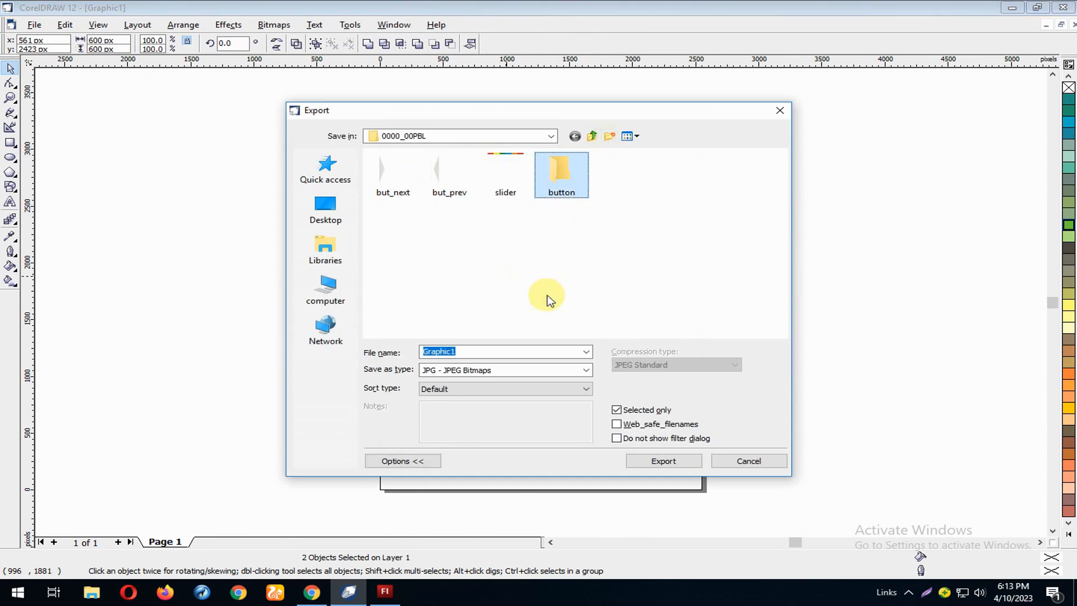
Step: Export the selected grey play button into the button folder as a JPEG named button_up, keeping the default bitmap settings
double_click(566, 180)
left_click(480, 352)
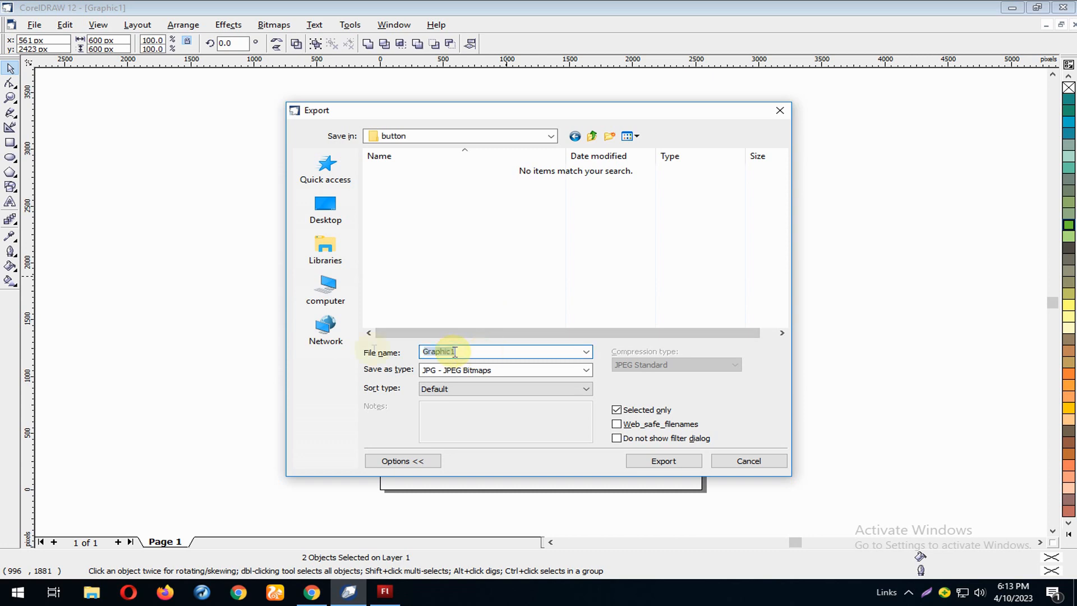
left_click_drag(454, 352, 375, 355)
type("button_up")
left_click(663, 461)
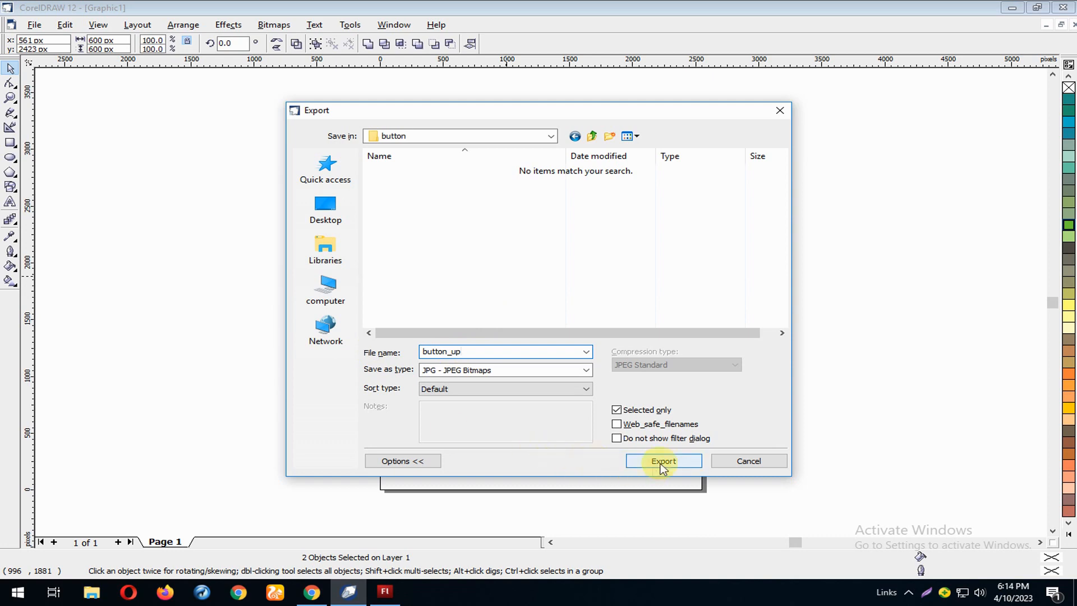
left_click(534, 432)
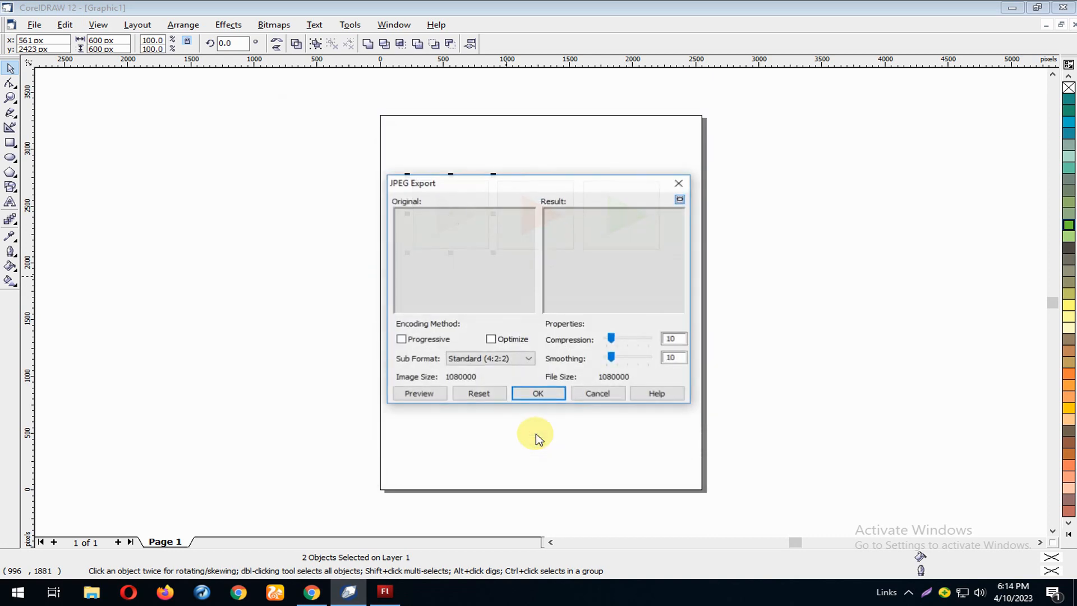
left_click(538, 394)
Step: Export only the orange play button and its background as a JPEG named button_over in the button folder, with default settings
left_click(537, 295)
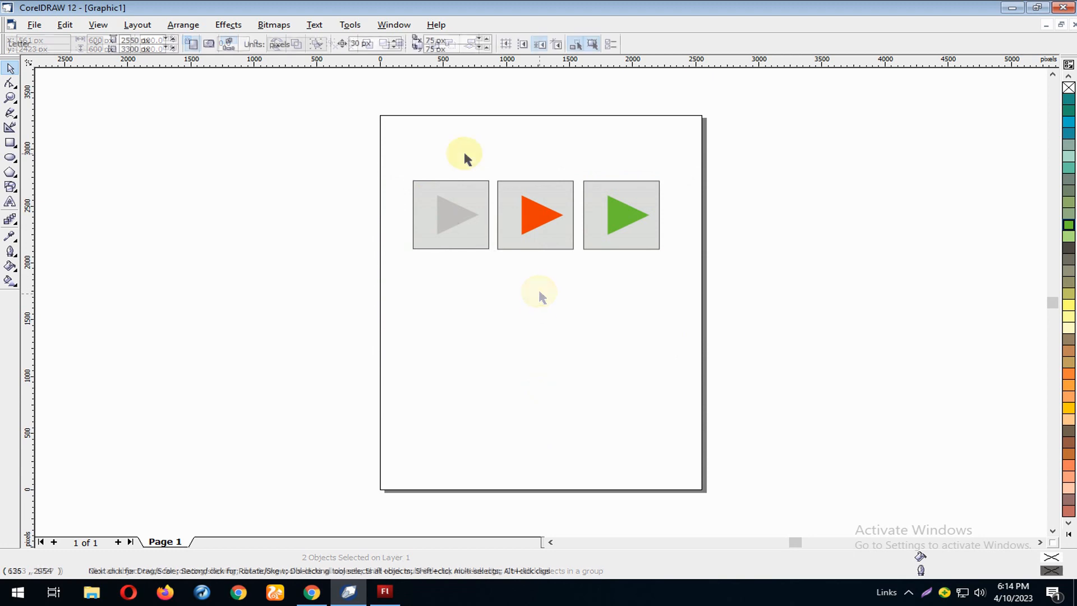
left_click_drag(486, 157, 600, 275)
left_click(32, 25)
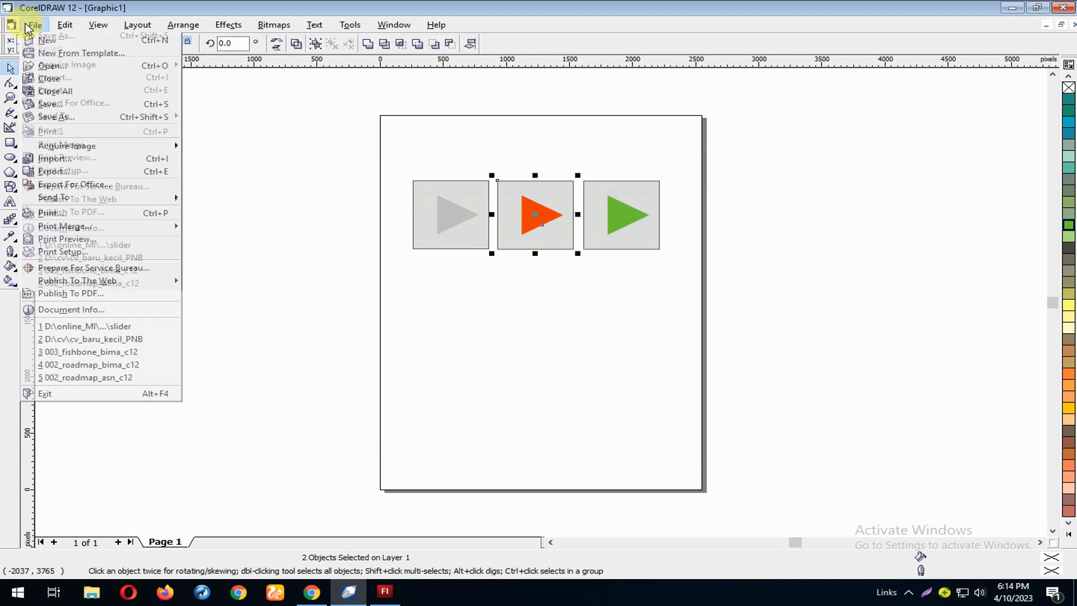
left_click(127, 173)
left_click(400, 185)
left_click(500, 353)
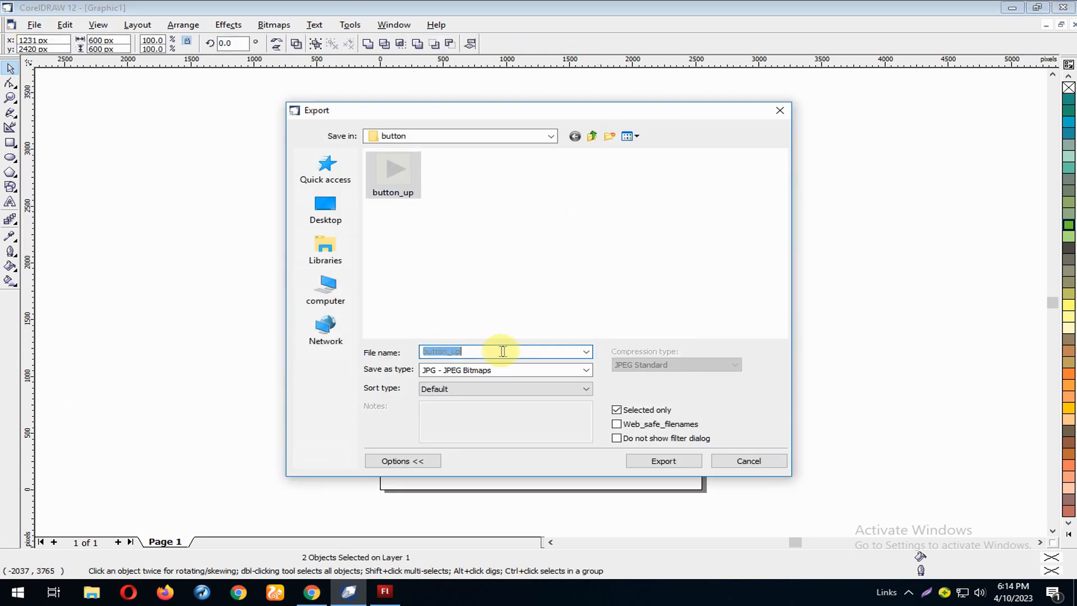
left_click(504, 352)
type("over")
left_click(647, 462)
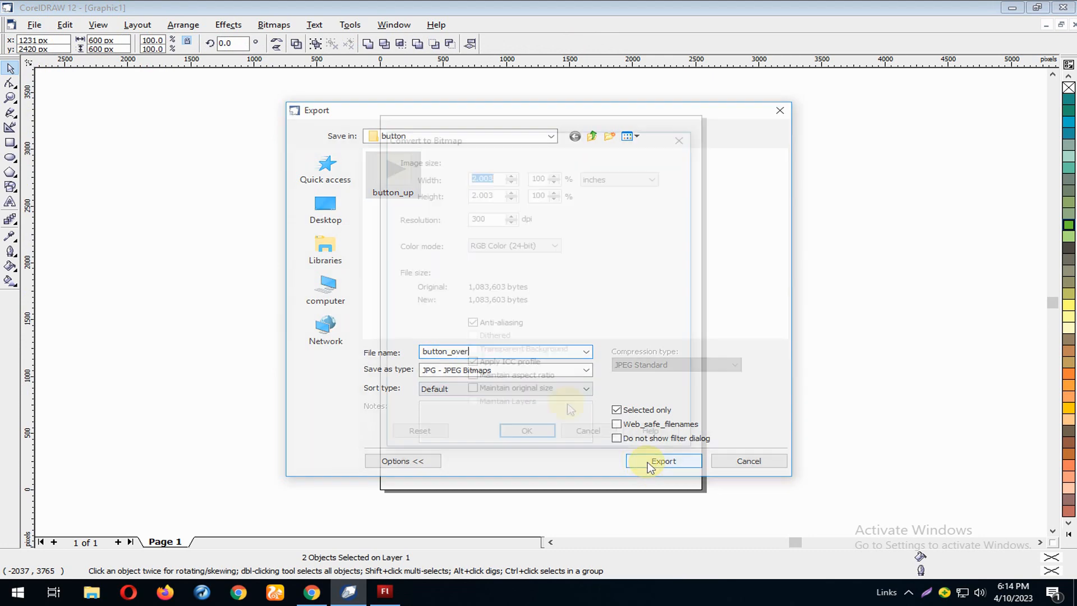
left_click(532, 433)
left_click(538, 394)
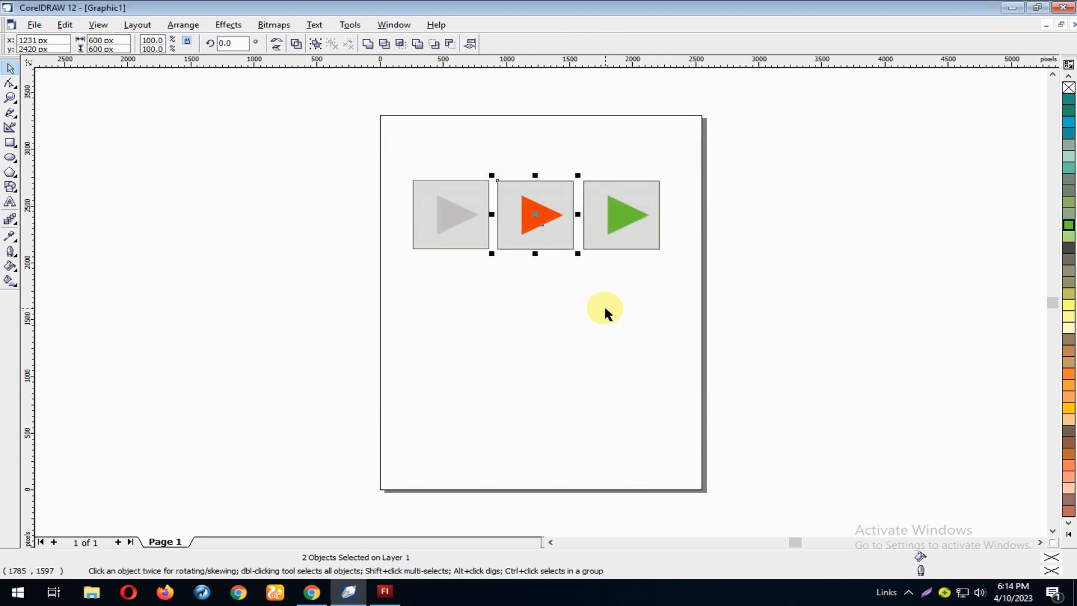
Step: Export only the green play button and its background as a JPEG named button_down in the button folder, with default settings
left_click_drag(571, 150, 700, 284)
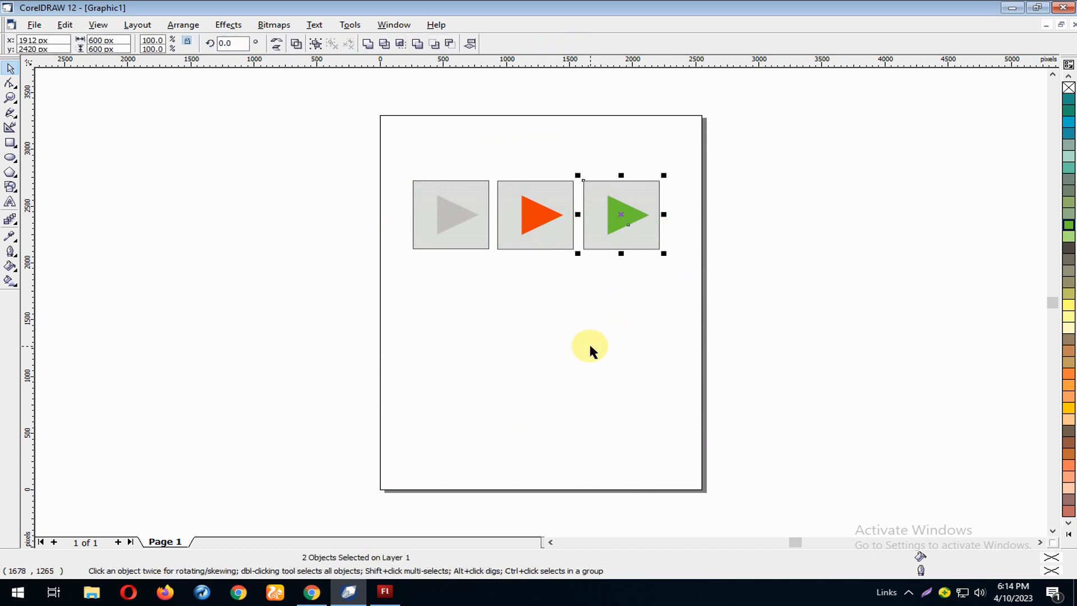
key("ctrl+e")
left_click(451, 175)
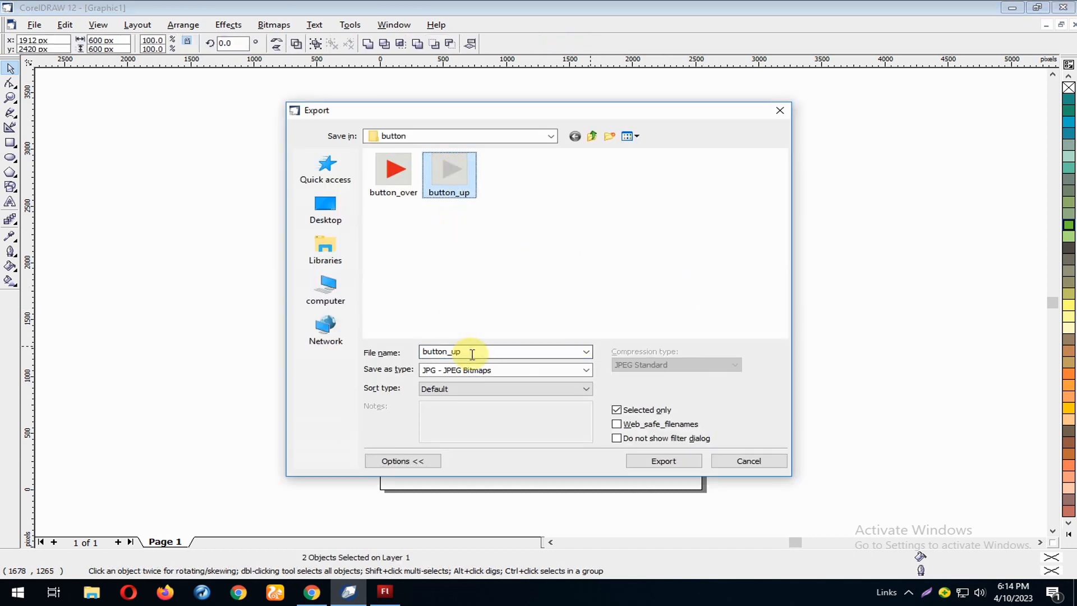
left_click(498, 352)
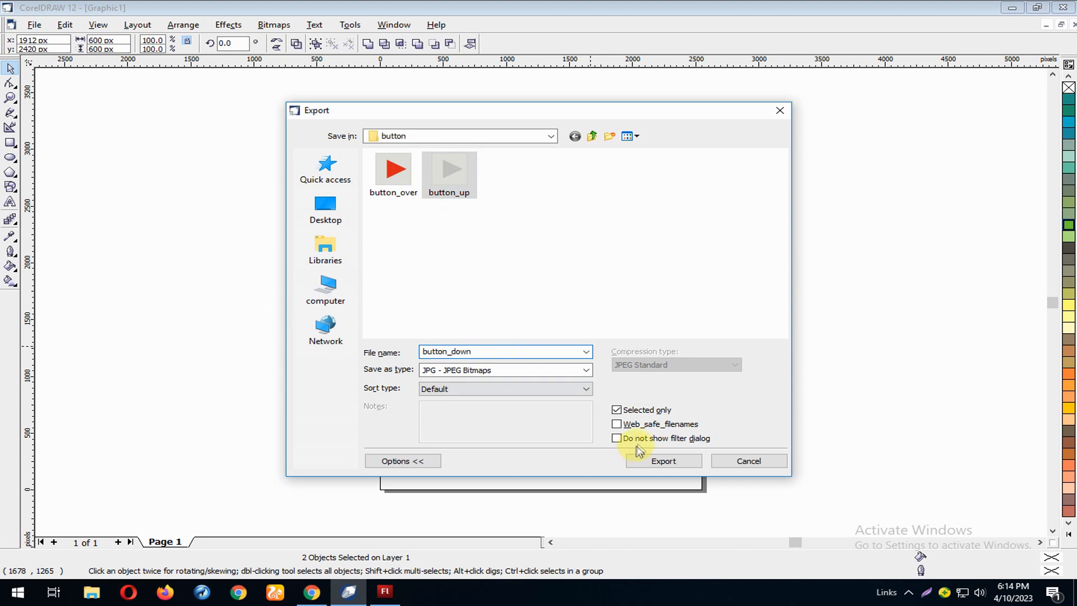
left_click(654, 462)
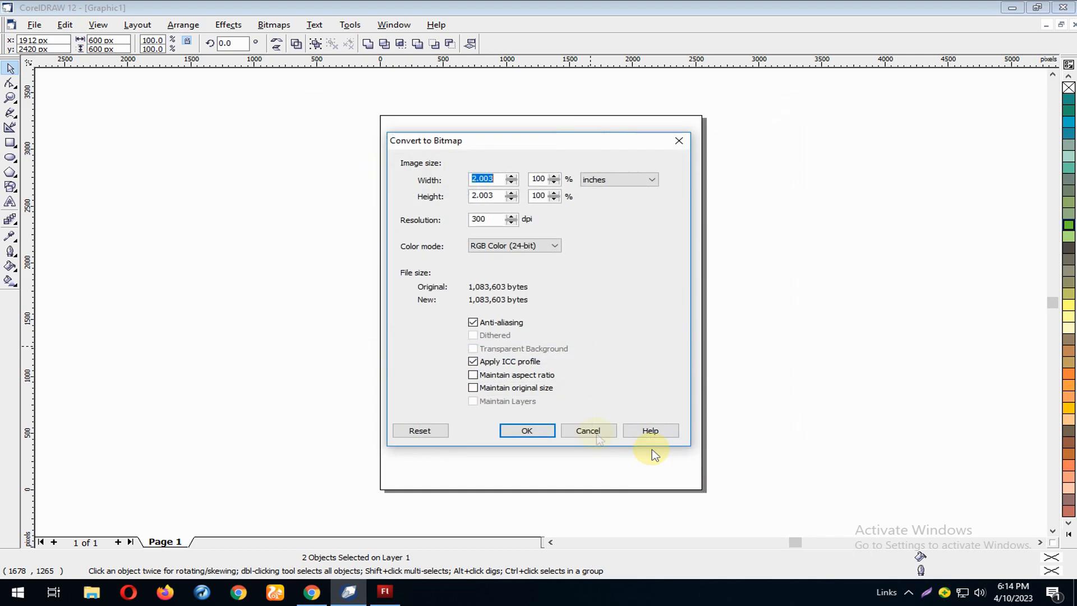
left_click(540, 431)
left_click(546, 392)
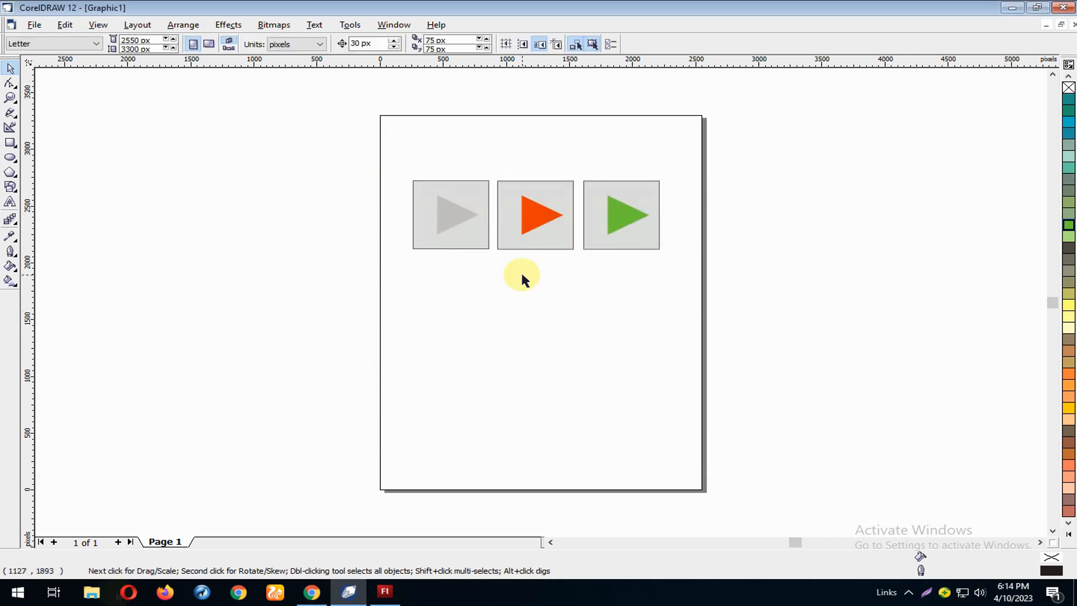
Step: Switch to File Explorer and open the folder online_MI\001_MM\0000_00PBL\button on drive D
left_click(91, 592)
left_click(141, 204)
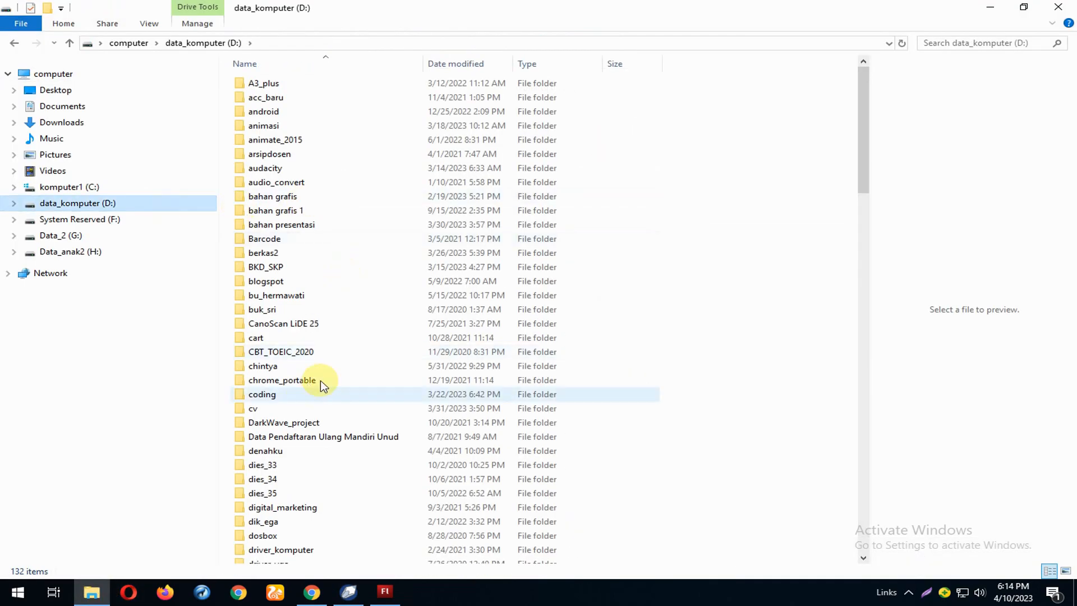
scroll(321, 381, "down", 13)
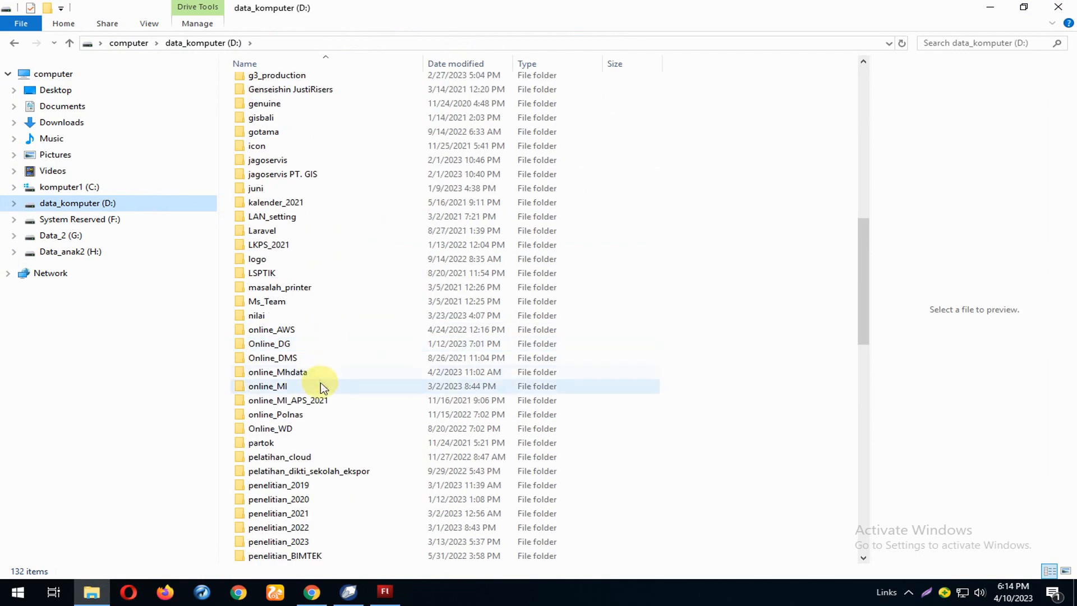
double_click(321, 385)
double_click(312, 83)
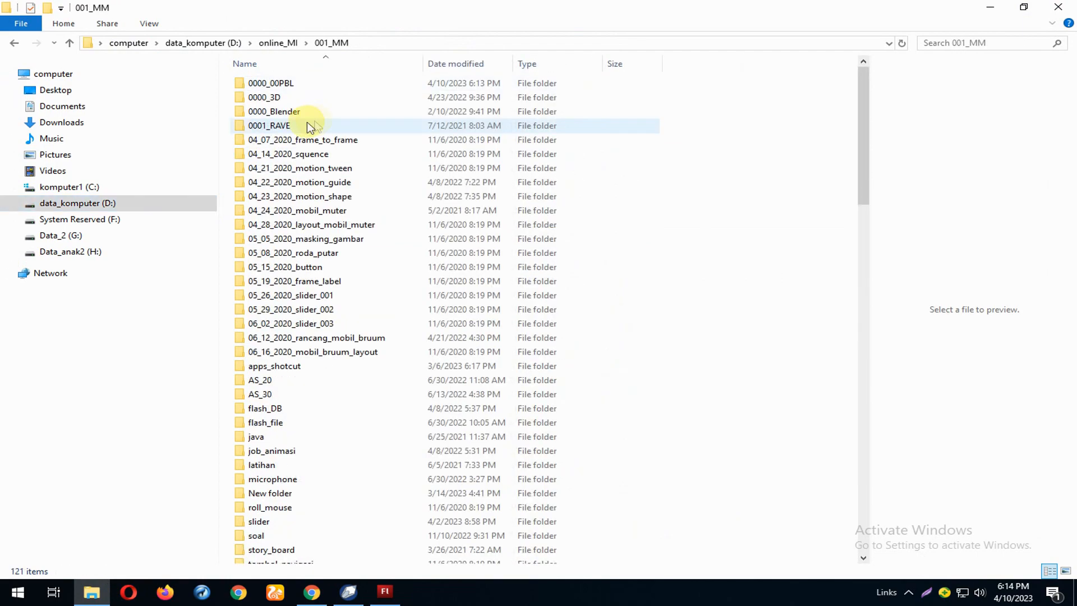
double_click(288, 87)
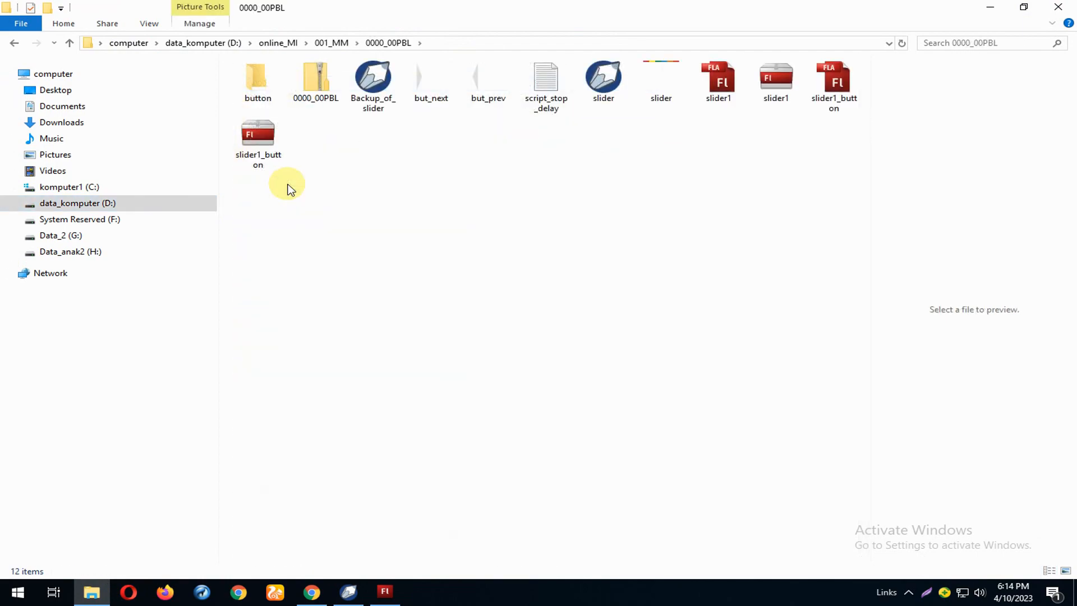
double_click(258, 85)
Step: Preview the exported button_up, button_over and button_down images one after another
left_click(373, 81)
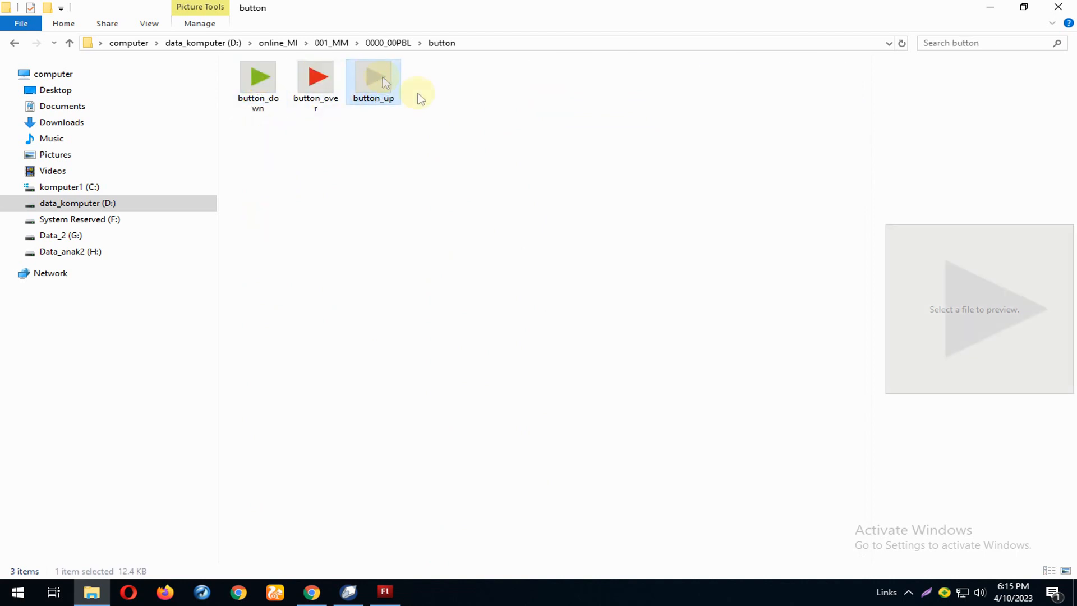
left_click(315, 80)
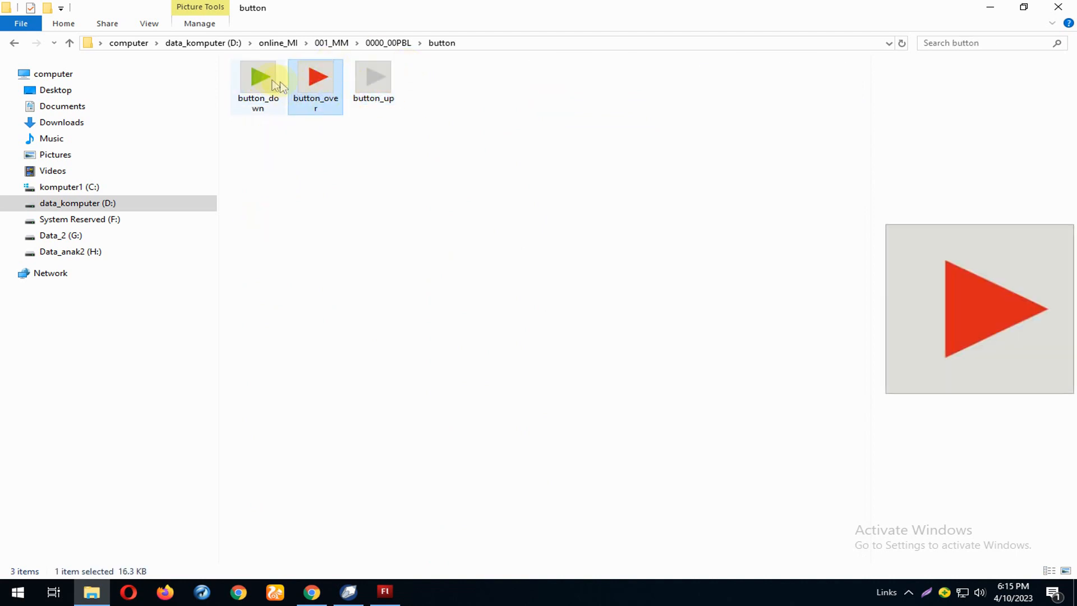
left_click(273, 76)
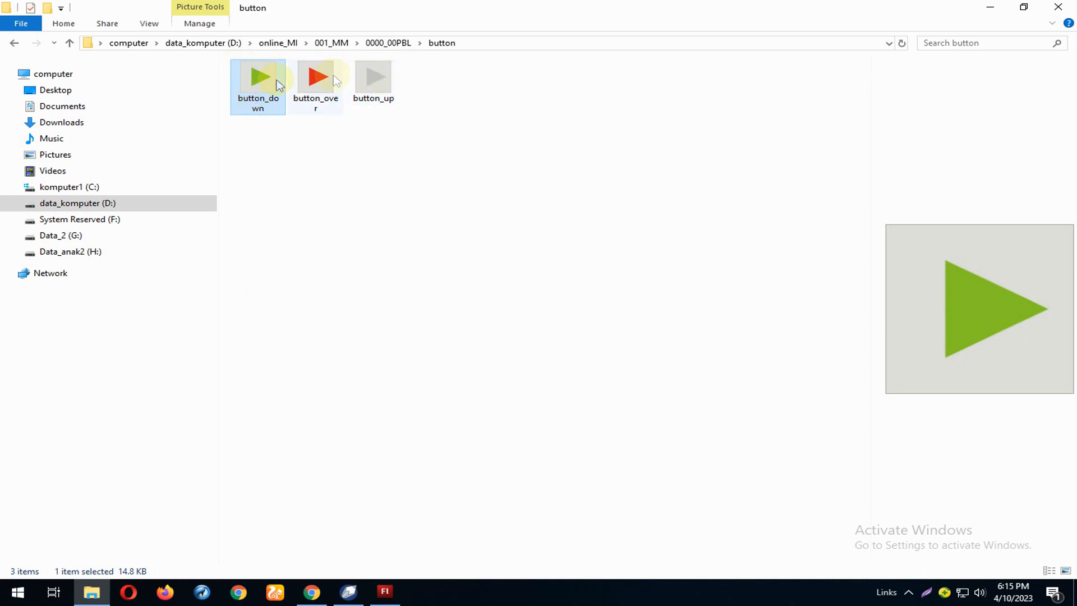
left_click(381, 213)
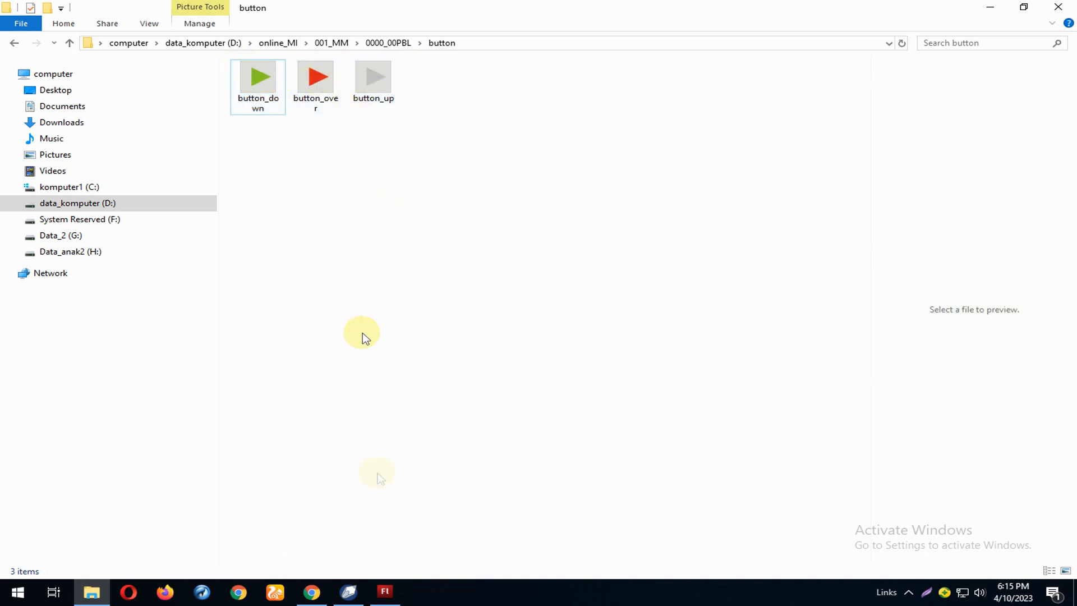
Step: Switch to Adobe Flash CS3 and create a new Flash File (ActionScript 2.0)
mouse_move(390, 595)
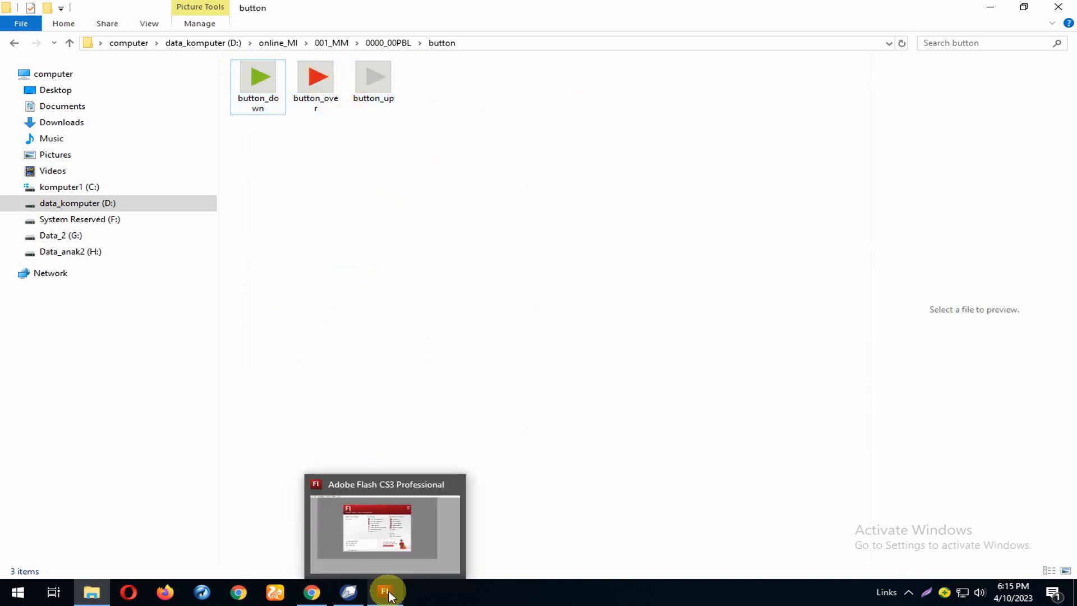
left_click(390, 594)
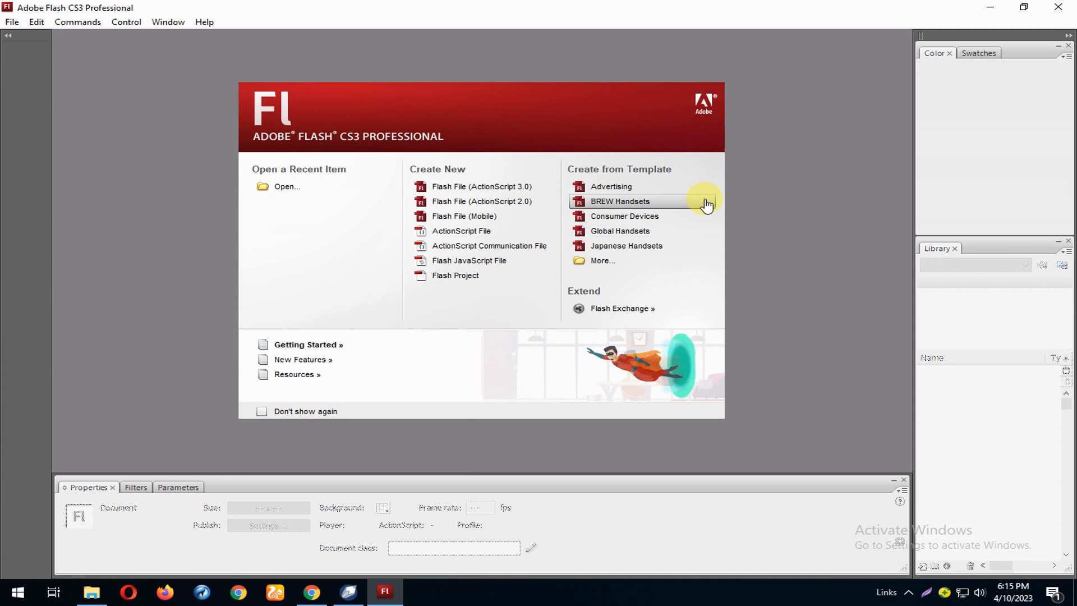
left_click(477, 201)
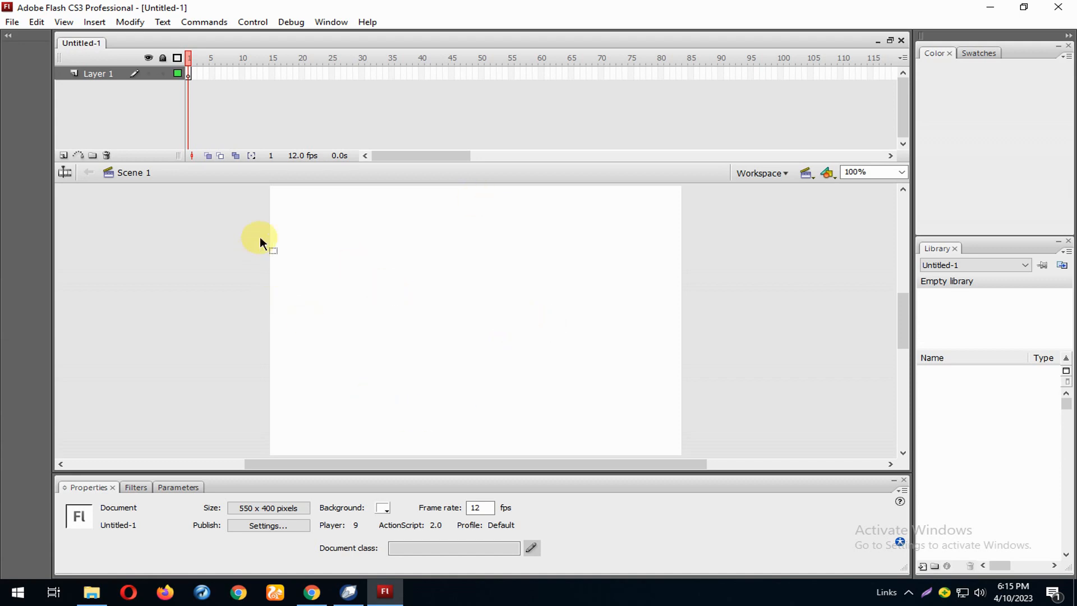
Step: Import the button_up image from the button folder onto the stage
left_click(12, 22)
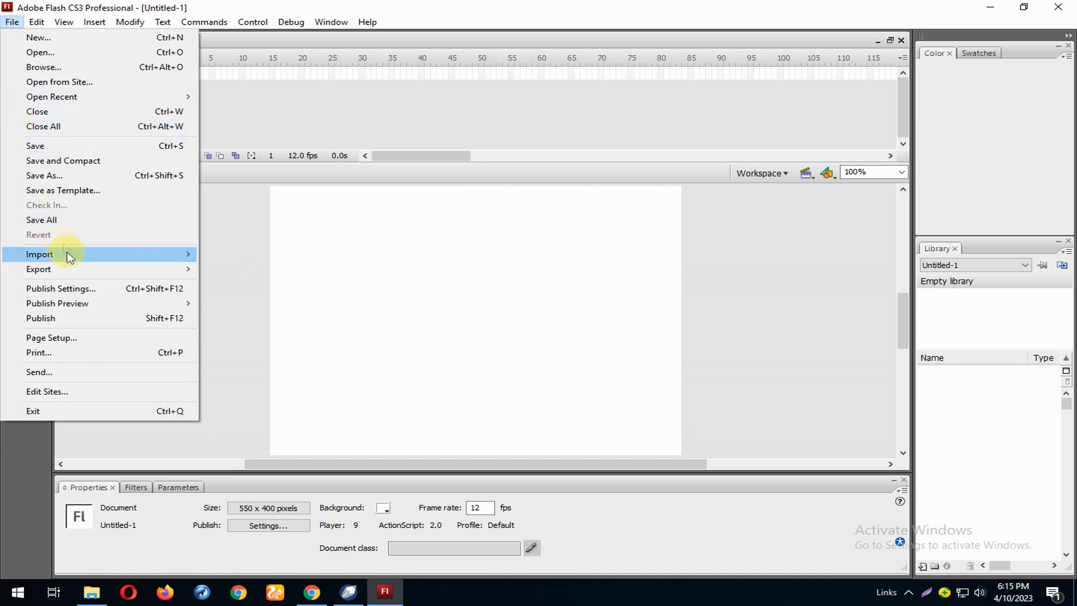
mouse_move(70, 259)
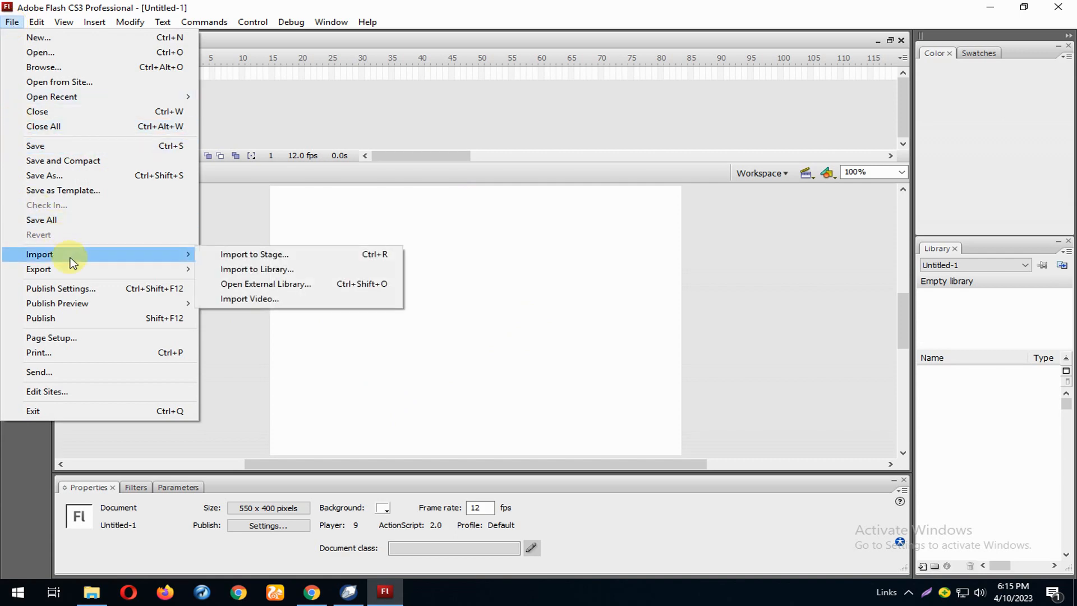
left_click(311, 256)
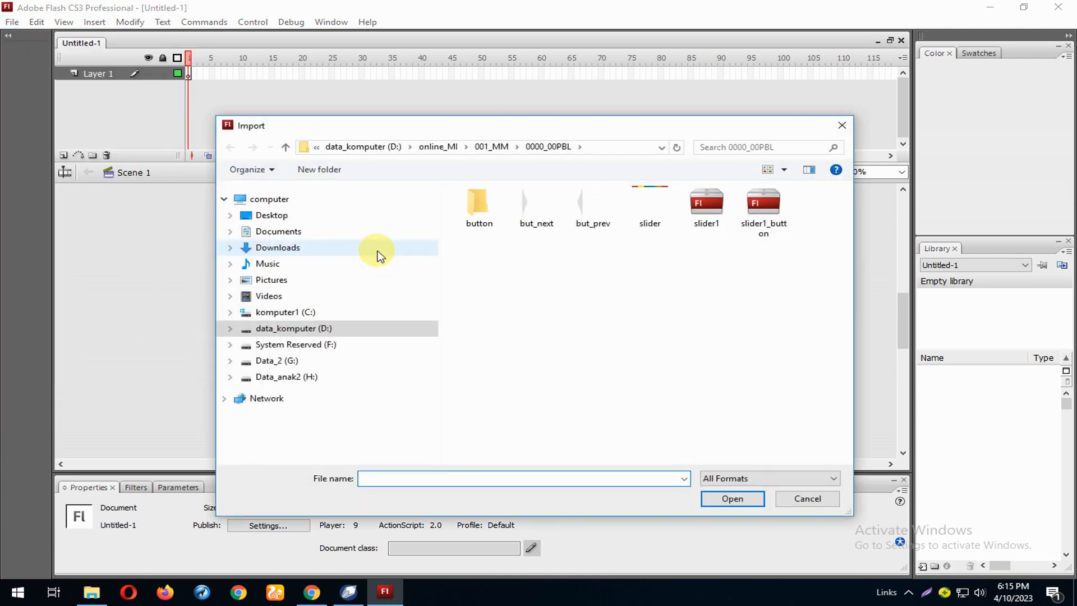
double_click(478, 203)
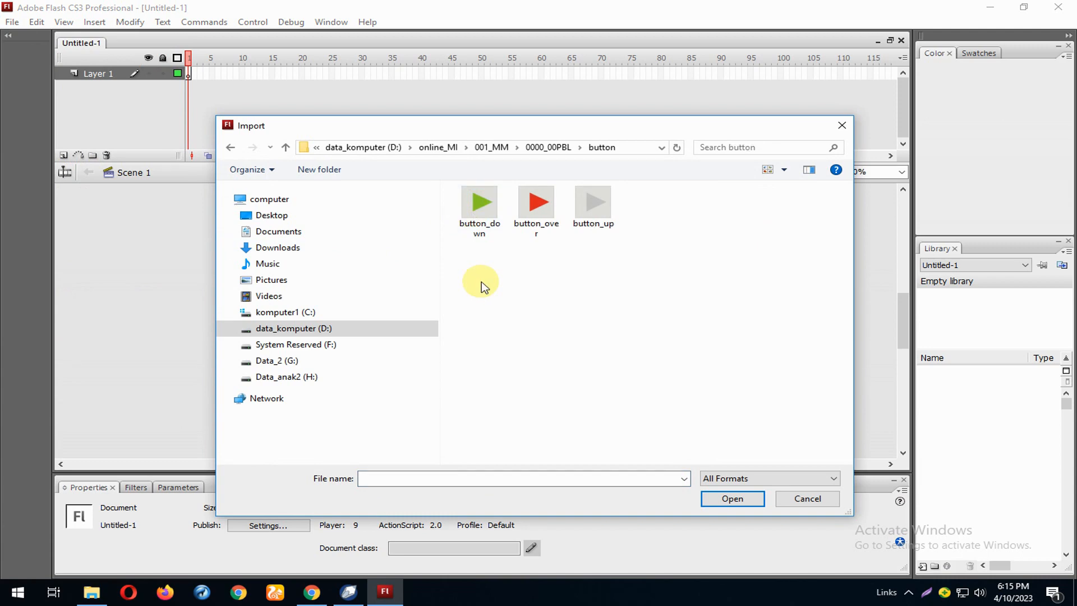
left_click(591, 202)
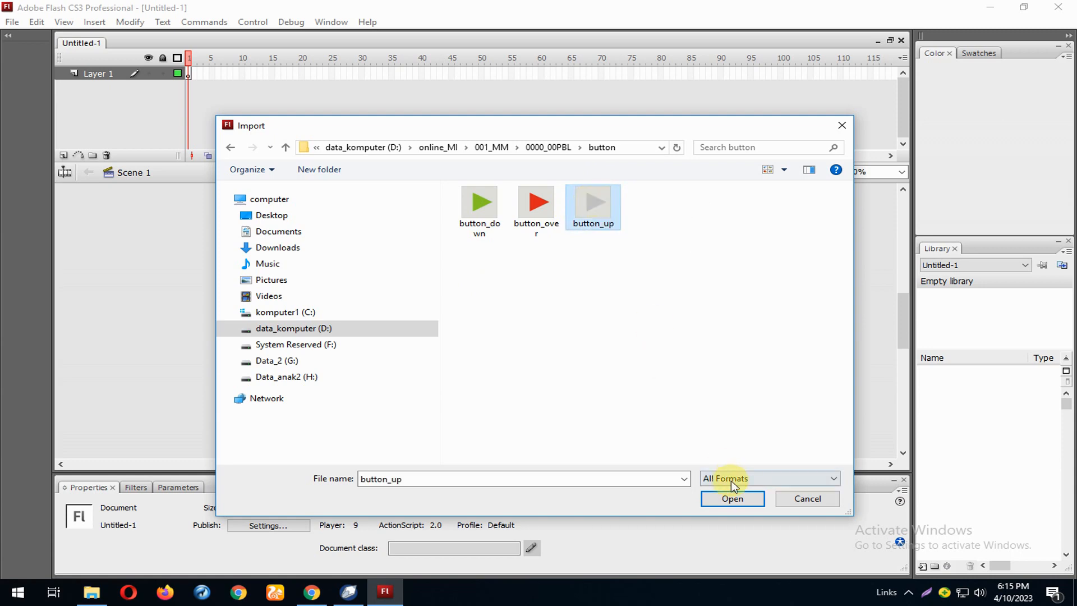
left_click(732, 498)
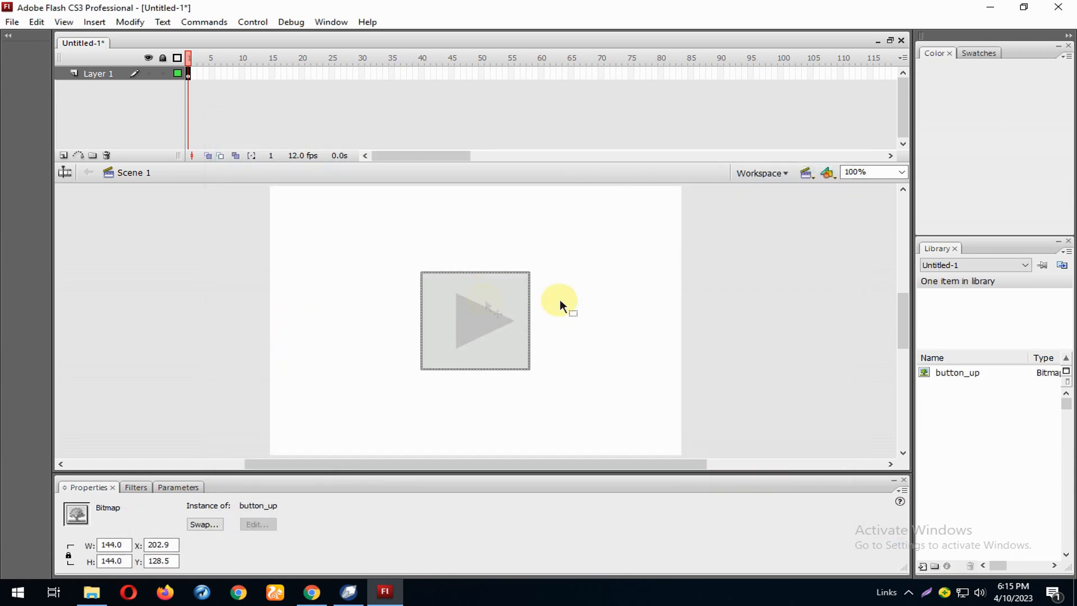
Step: Convert the button_up image on the stage to a symbol of type Button, keeping the name Symbol 1
left_click(581, 311)
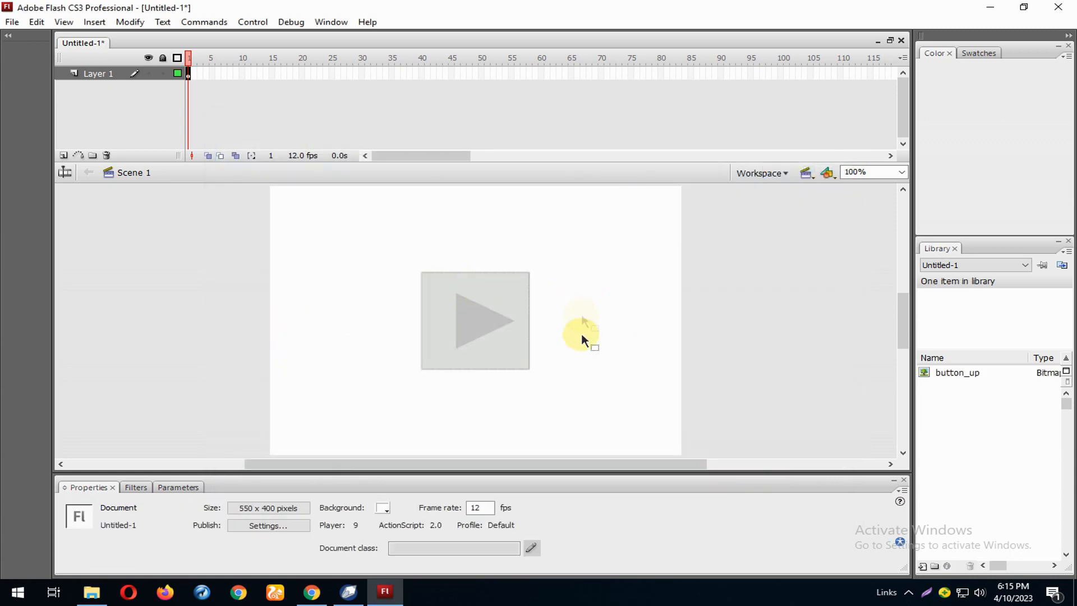
left_click(466, 311)
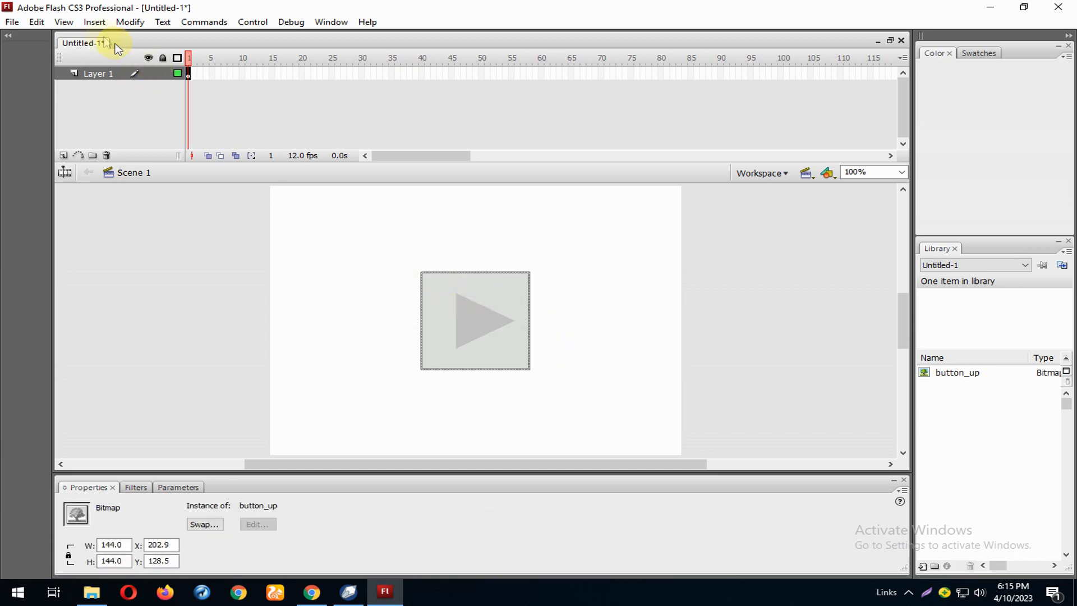
left_click(128, 24)
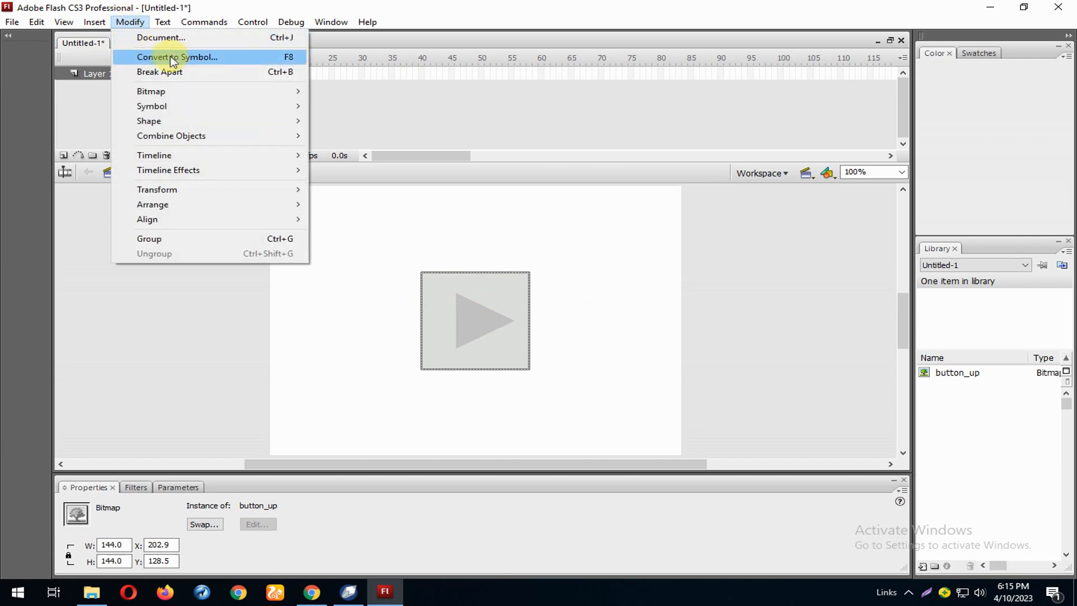
left_click(208, 57)
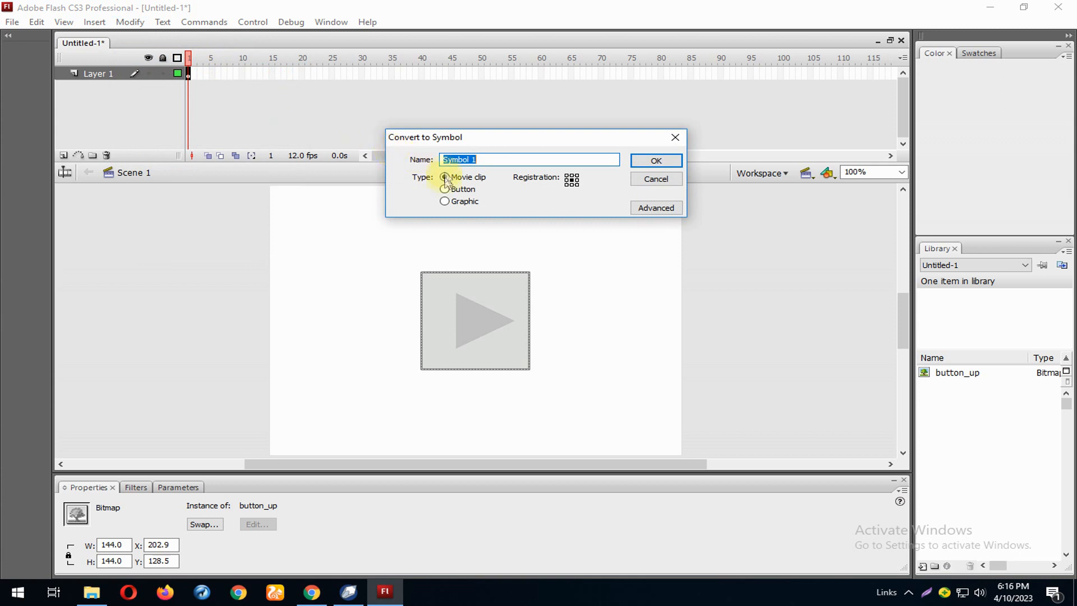
left_click(456, 189)
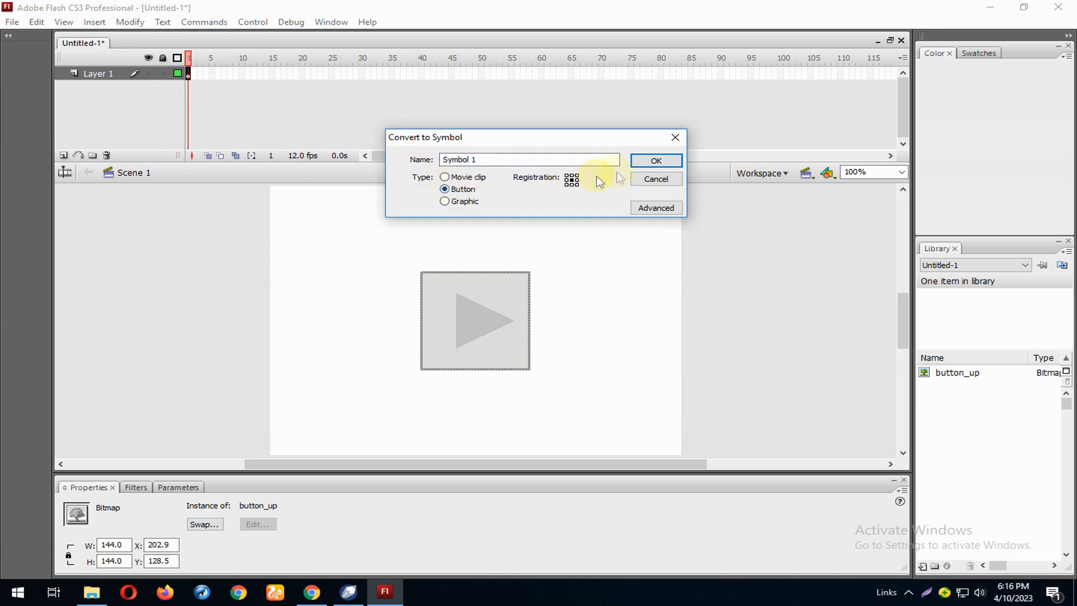
left_click(653, 161)
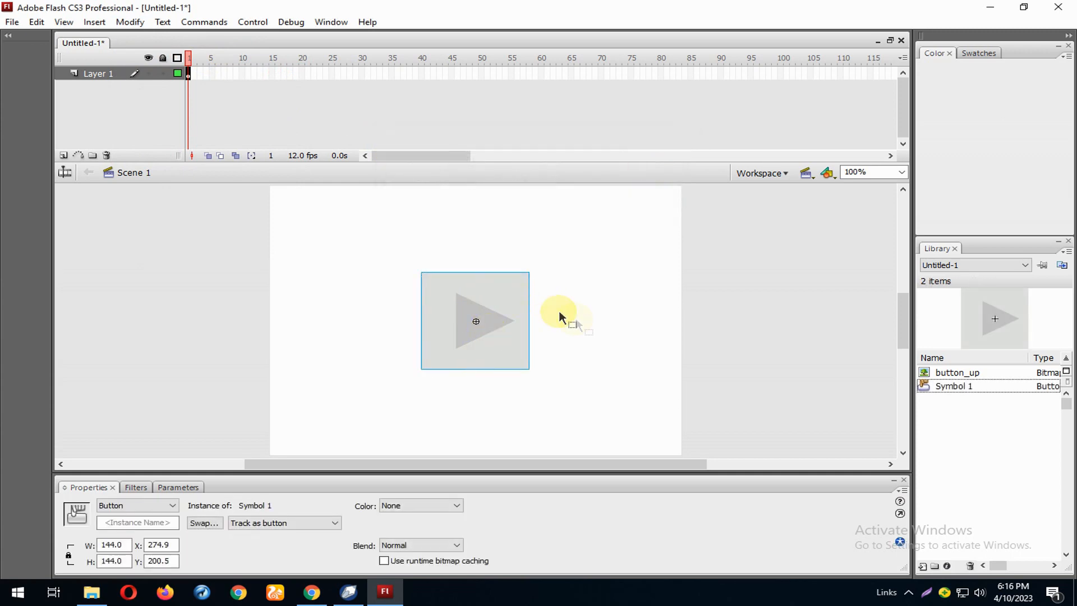
Step: Open the button symbol for editing and insert a keyframe in its Over frame
left_click(585, 376)
left_click(463, 358)
double_click(485, 322)
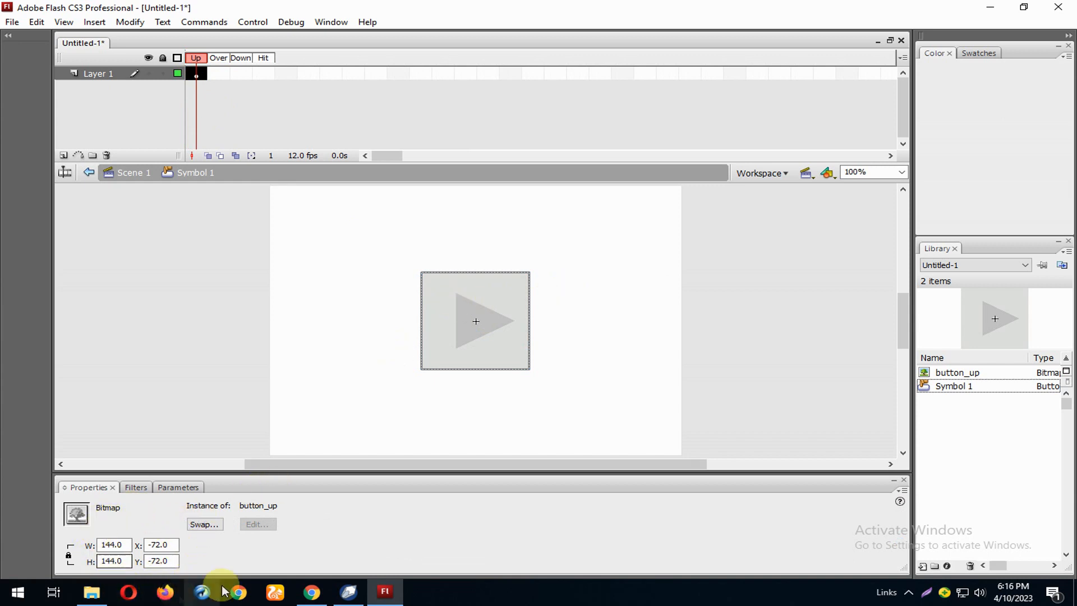
left_click(619, 307)
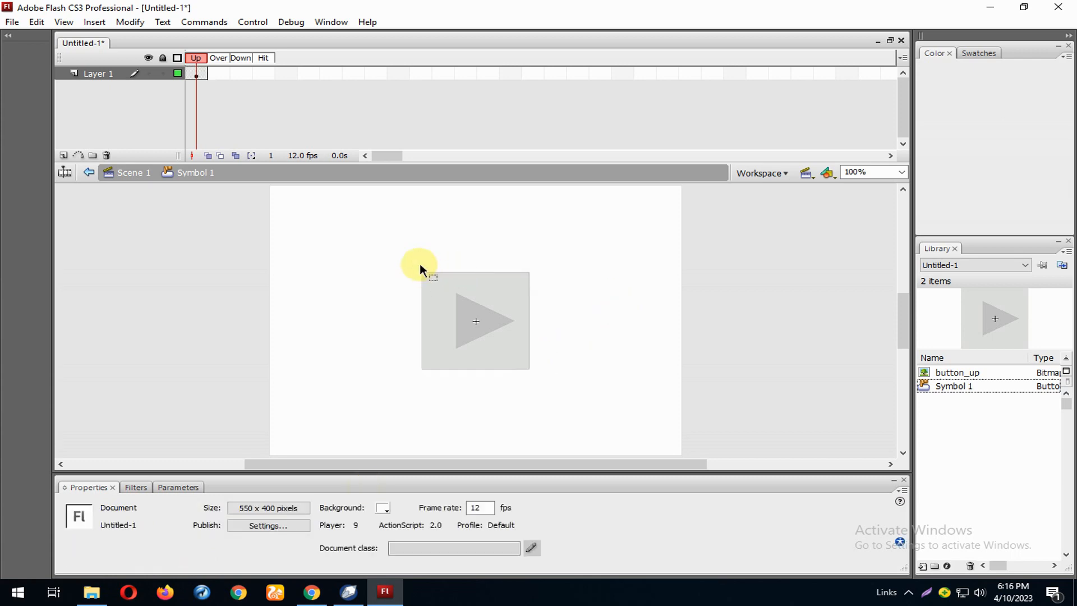
left_click(194, 75)
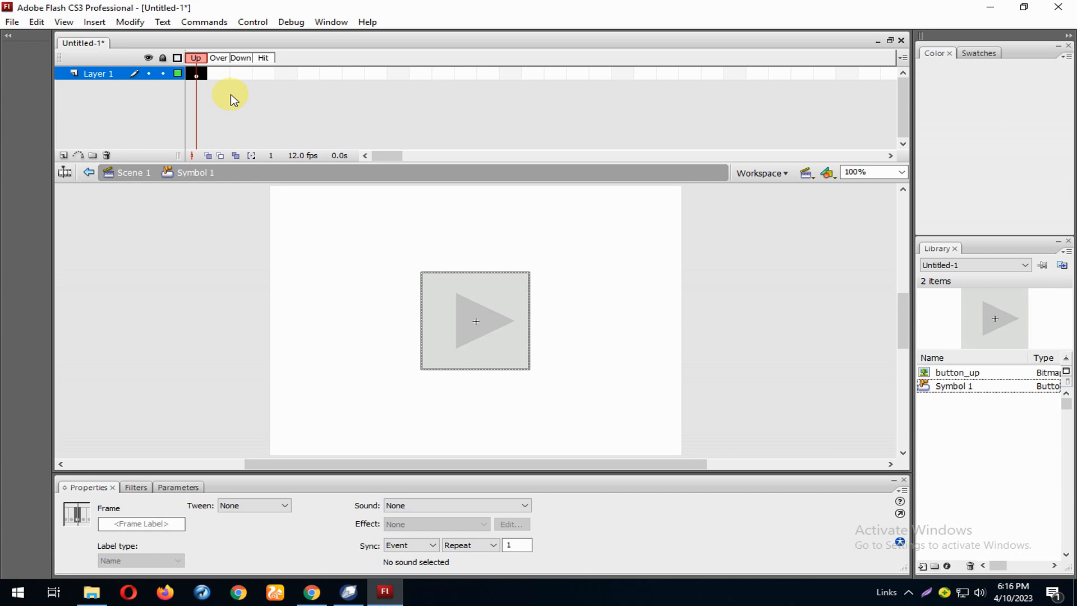
key("F6")
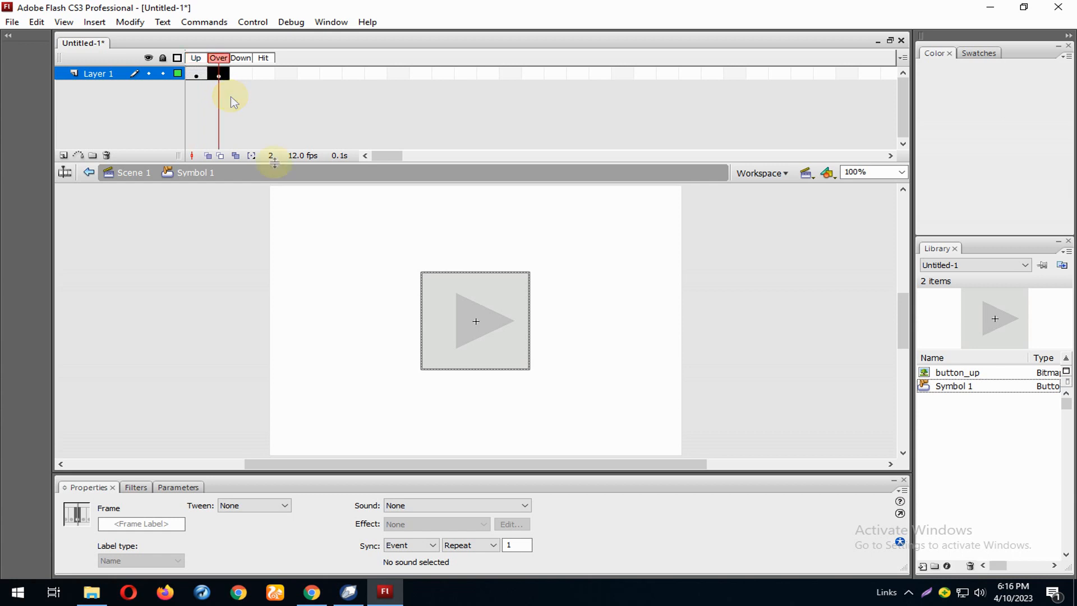
Step: Import the button_over image from the button folder onto the stage in the Over frame
left_click(568, 292)
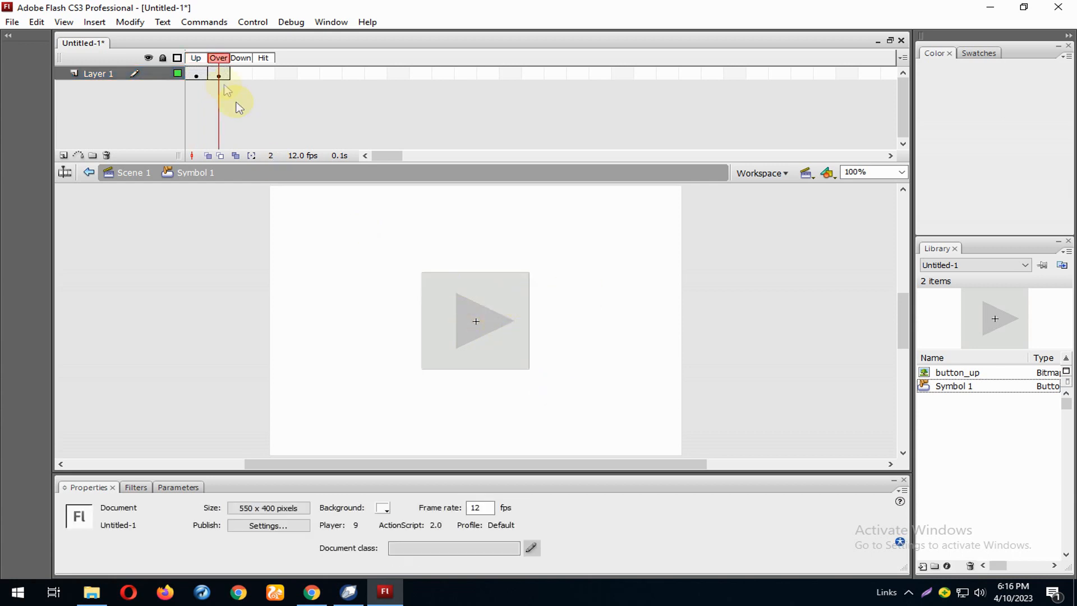
left_click(218, 73)
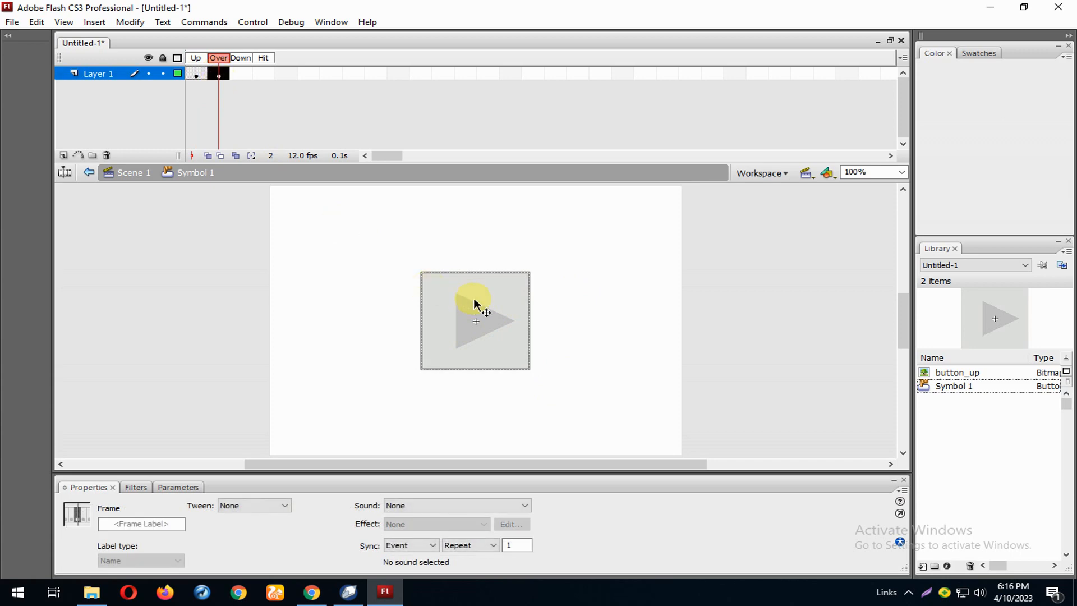
left_click(474, 304)
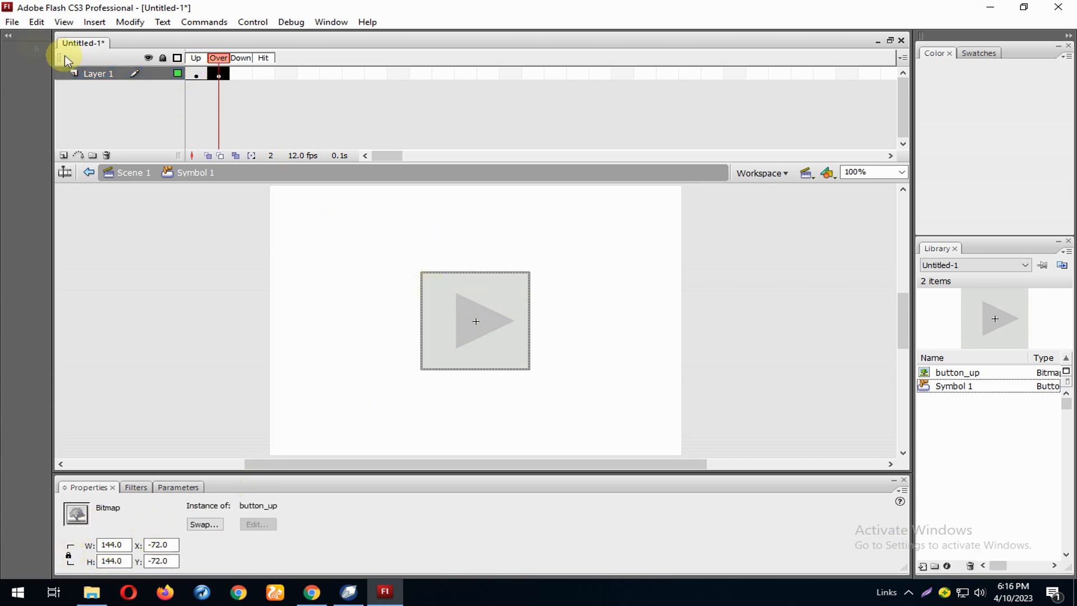
left_click(13, 23)
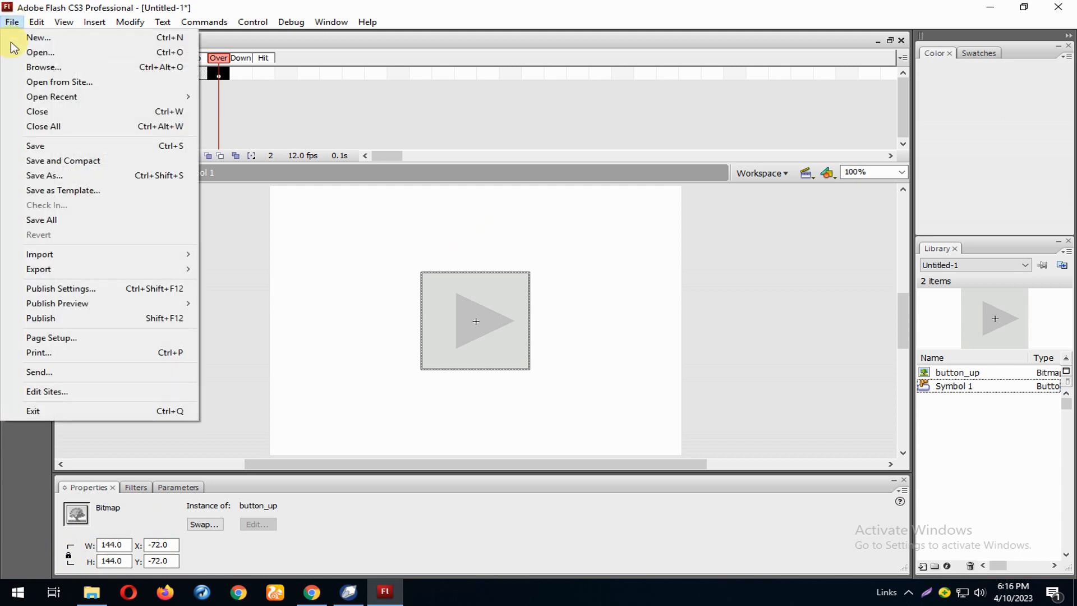
mouse_move(93, 257)
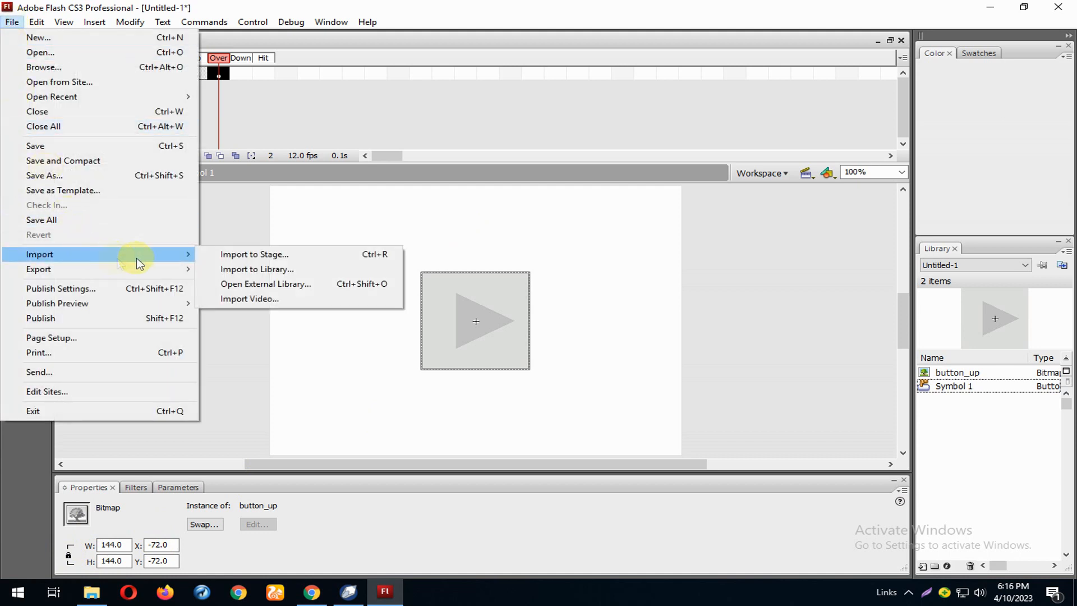
left_click(317, 258)
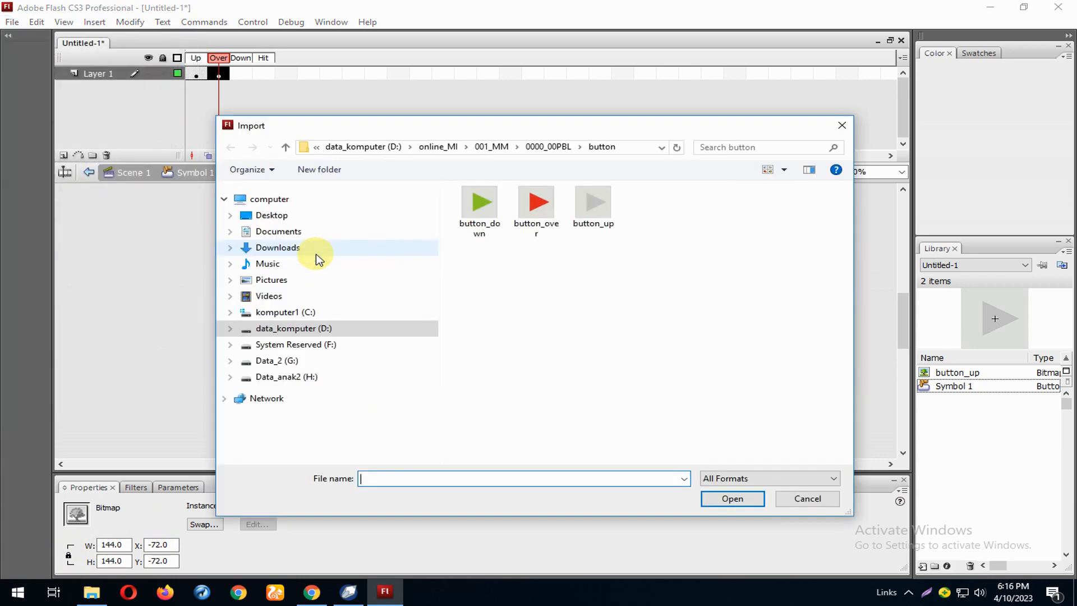
left_click(531, 209)
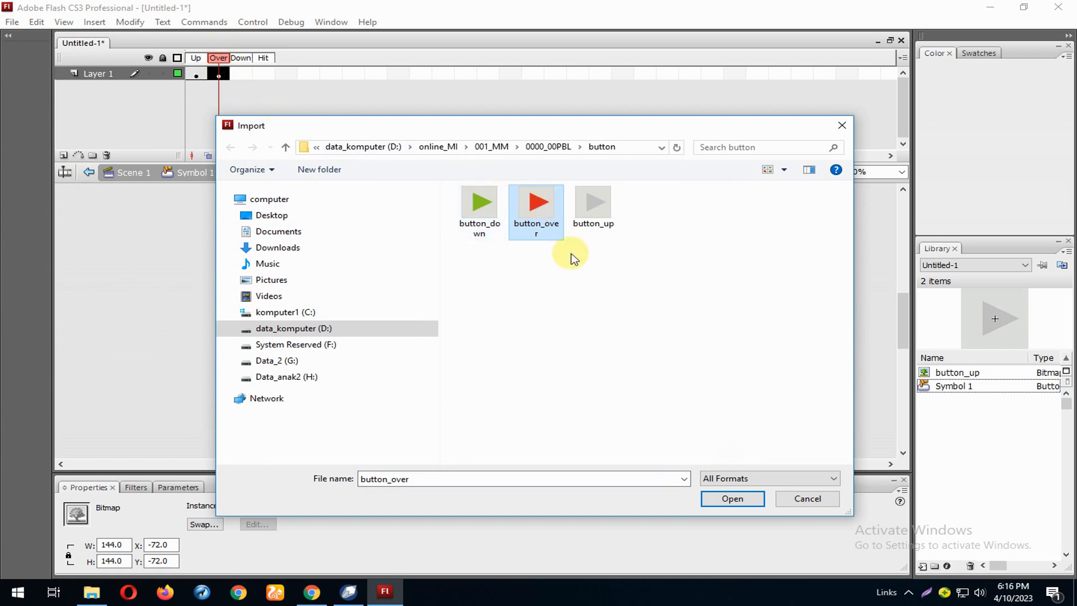
left_click(732, 499)
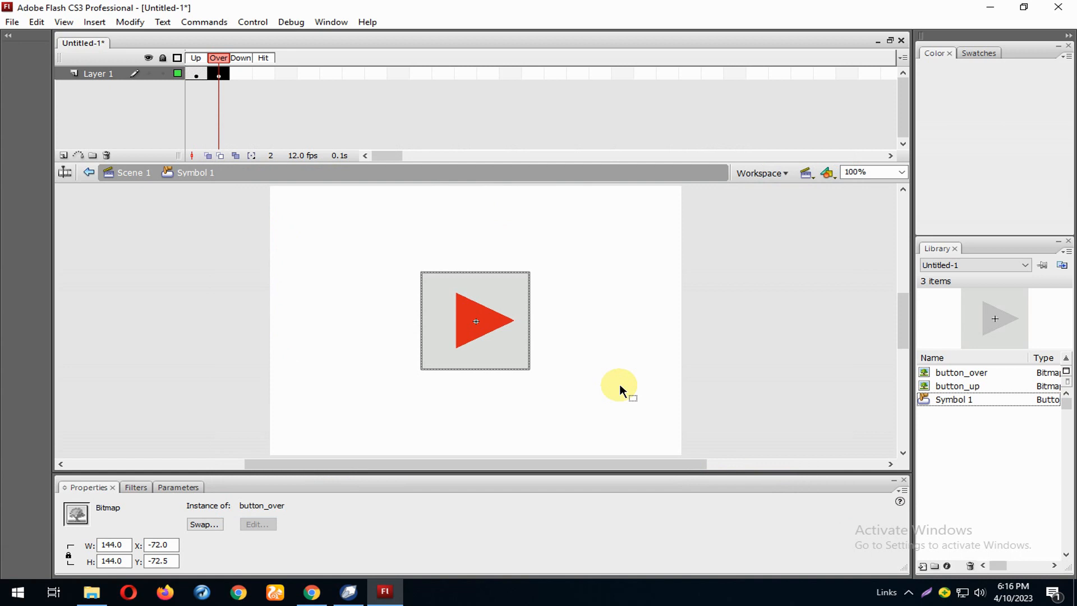
Step: Compare the Up and Over frames and insert a keyframe in the Down frame
left_click(194, 75)
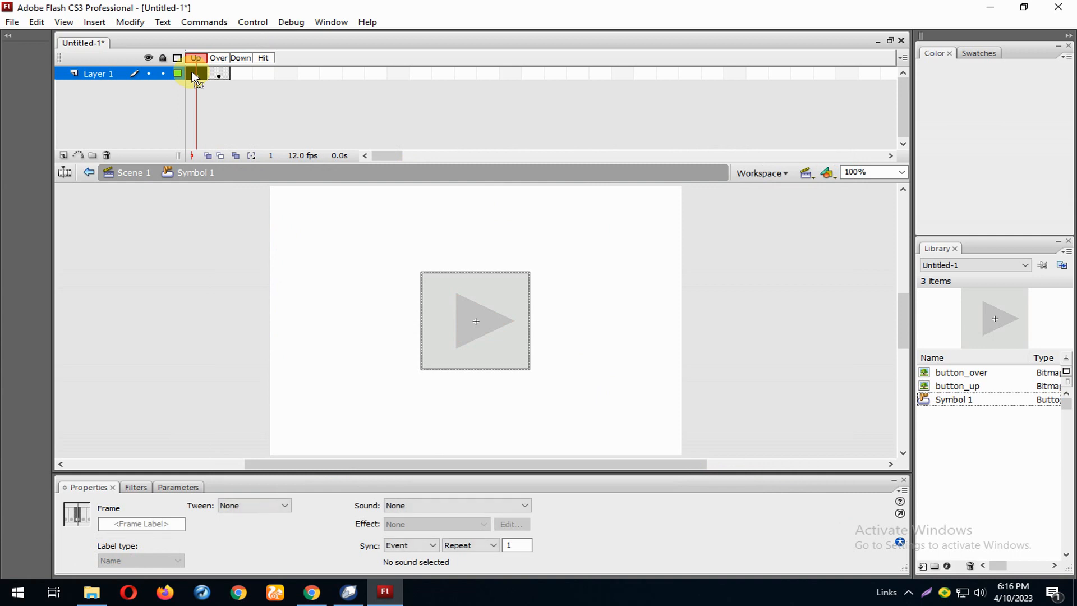
left_click(217, 76)
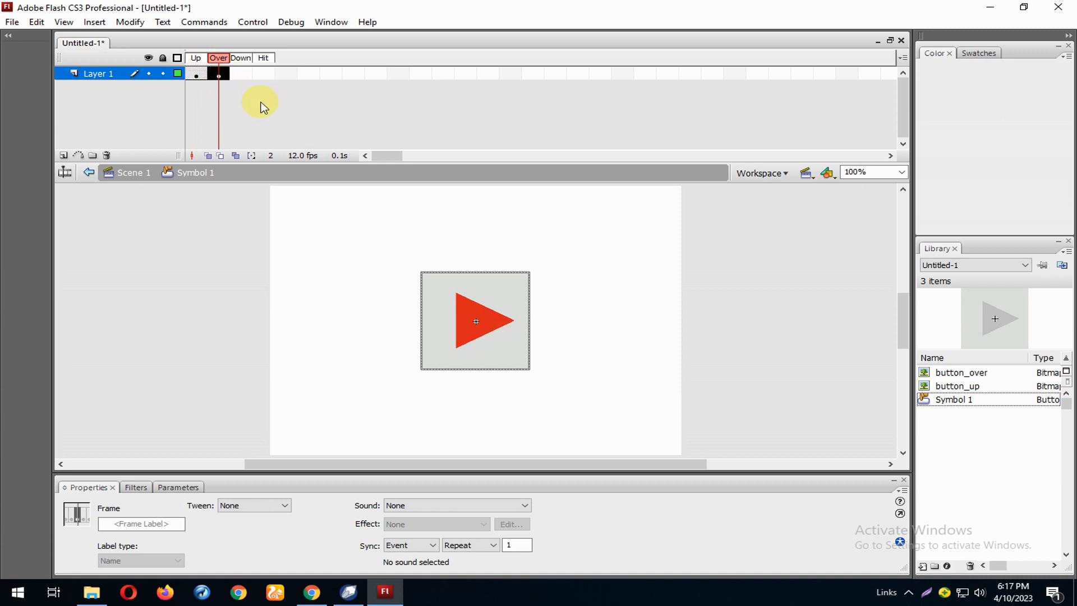
key("F6")
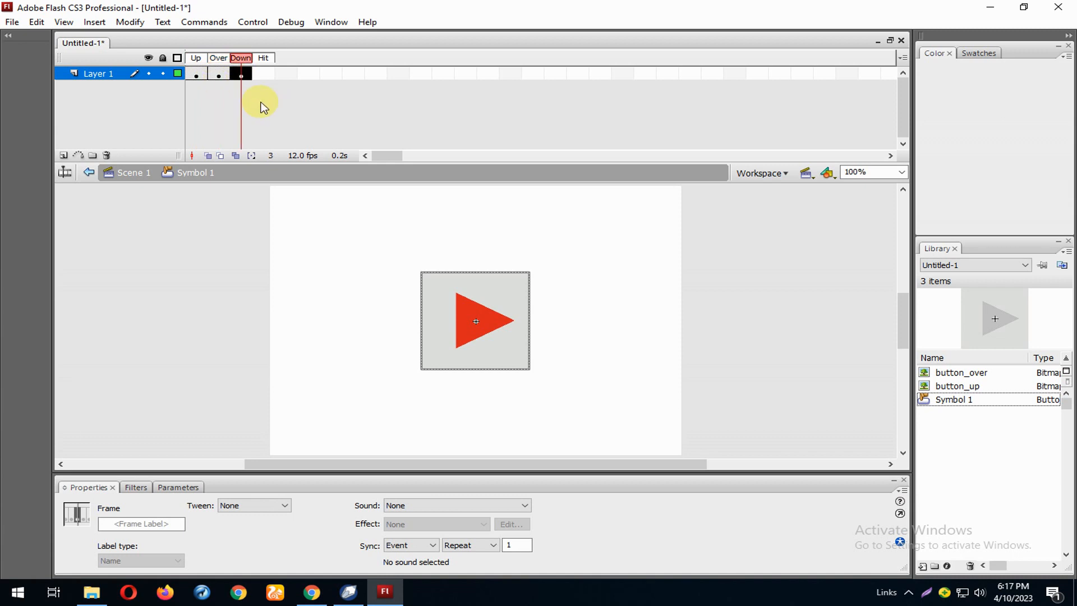
Step: Select the image in the Down frame and open its Y position for editing
left_click(515, 217)
left_click(489, 279)
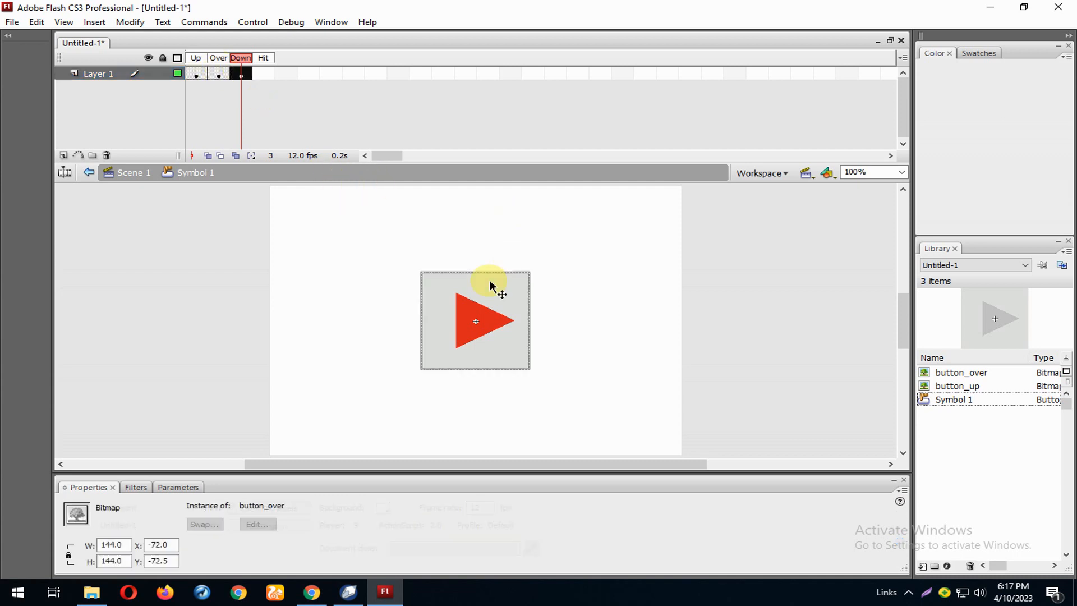
left_click(175, 560)
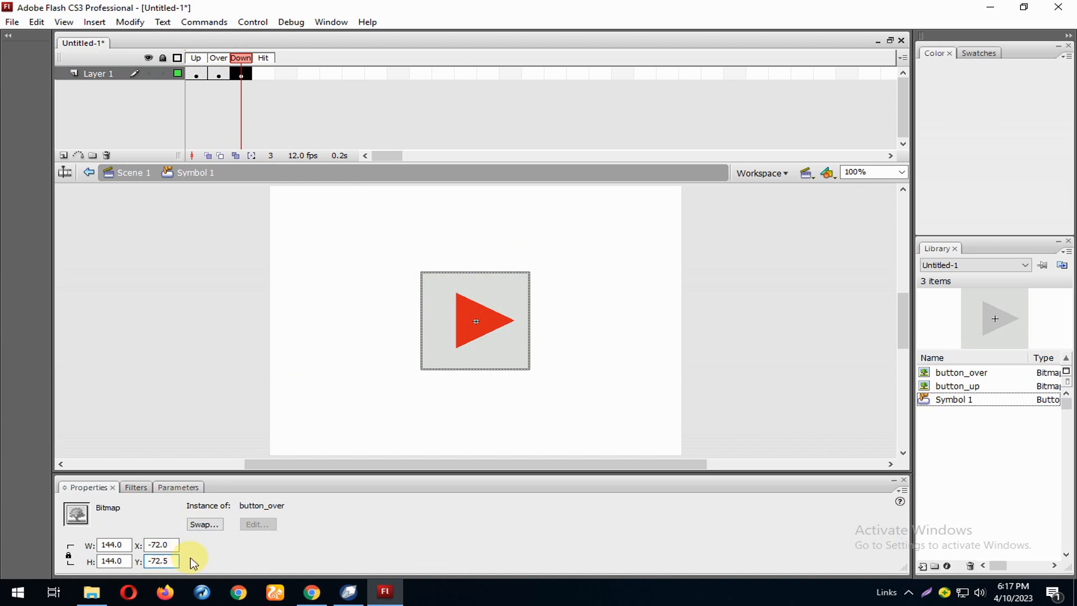